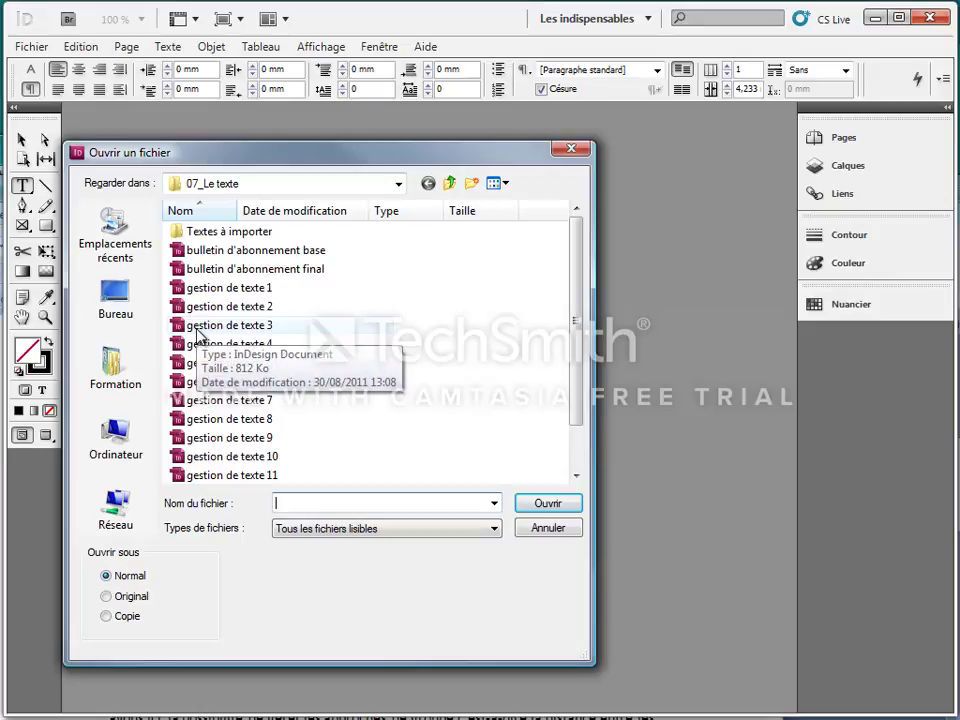
Open the document "gestion de texte 3" and set all the text in the cover's Dossier frame to 20 pt.
{"action": "double_click", "coordinate": [197, 332]}
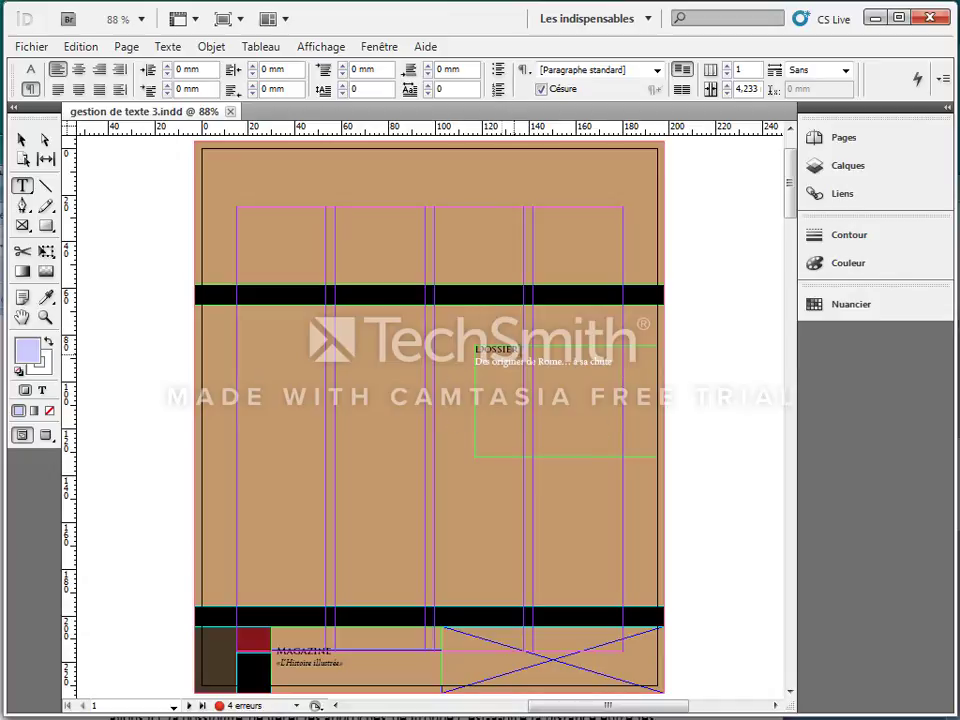
{"action": "triple_click", "coordinate": [614, 364]}
{"action": "key", "text": "ctrl+a"}
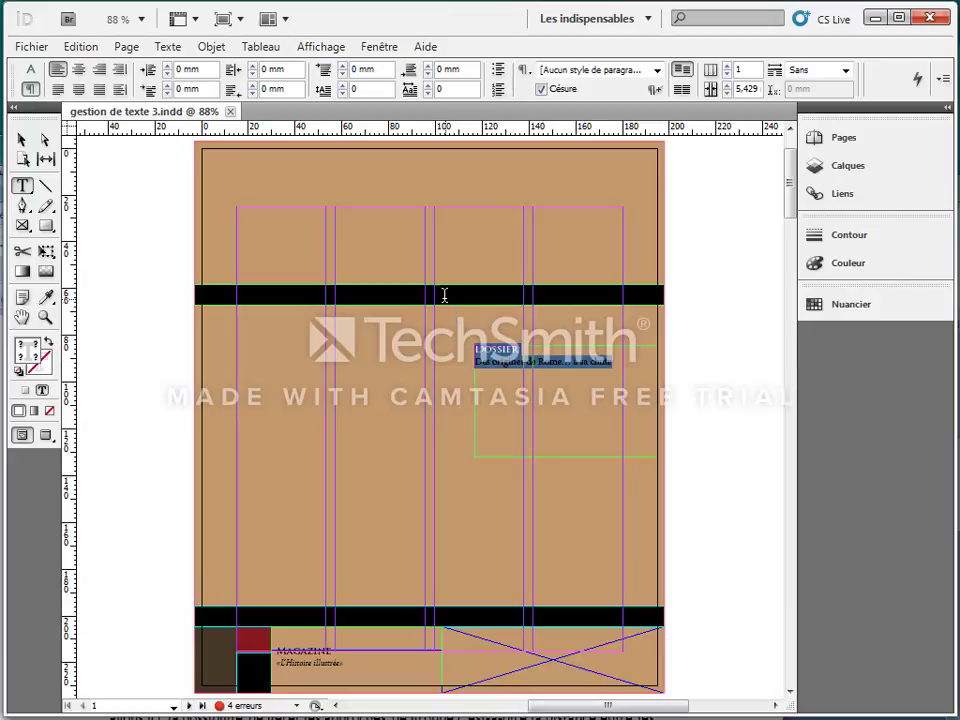
{"action": "left_click", "coordinate": [168, 52]}
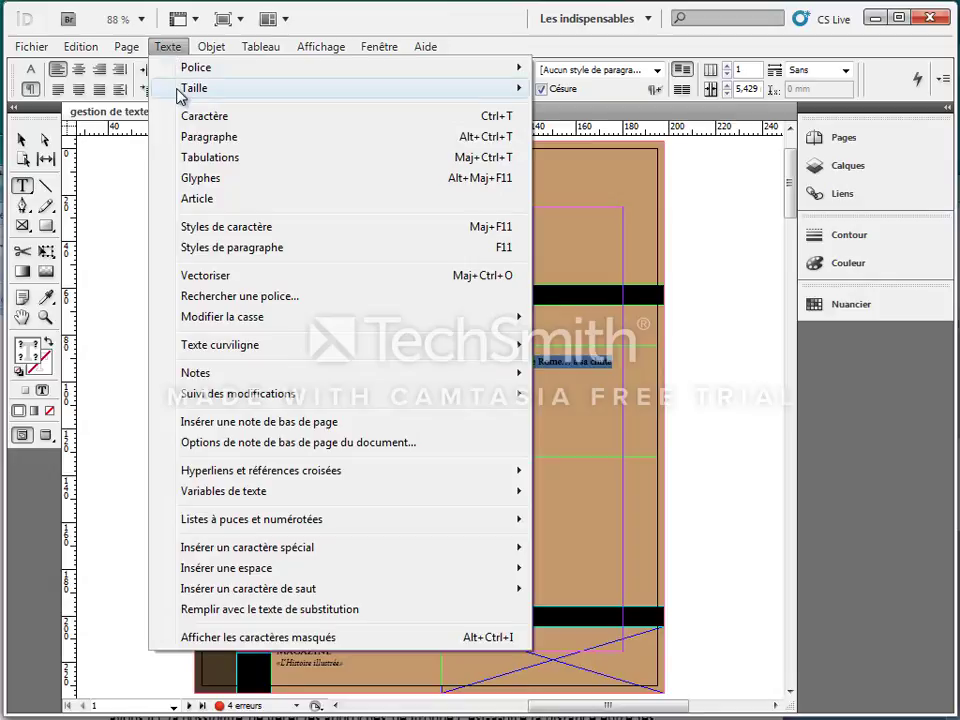
{"action": "mouse_move", "coordinate": [181, 95]}
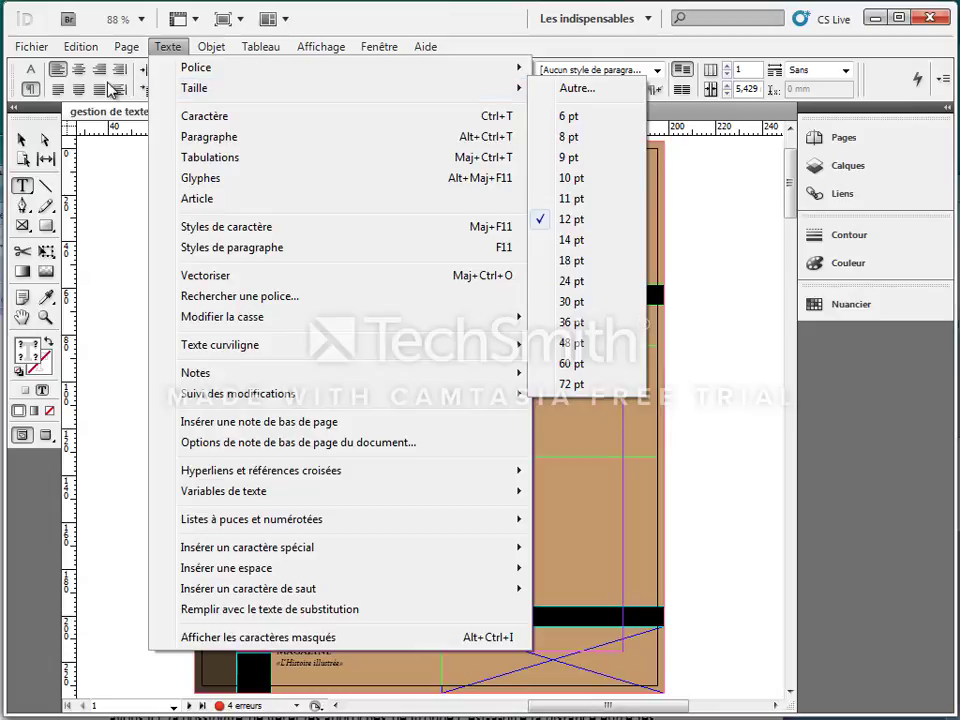
{"action": "left_click", "coordinate": [30, 72]}
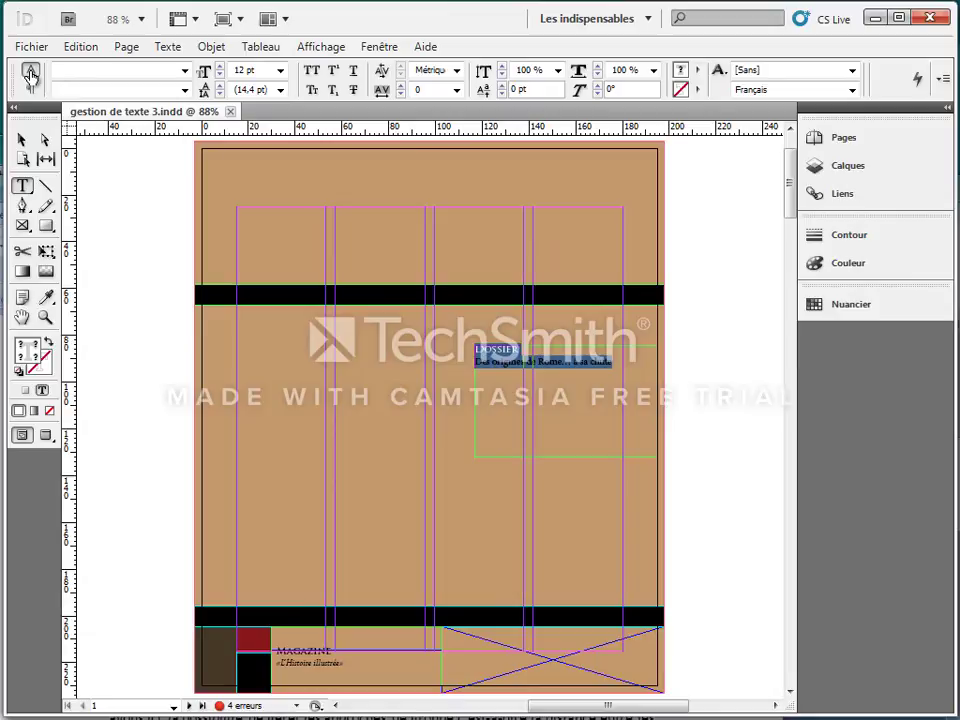
{"action": "left_click", "coordinate": [281, 72]}
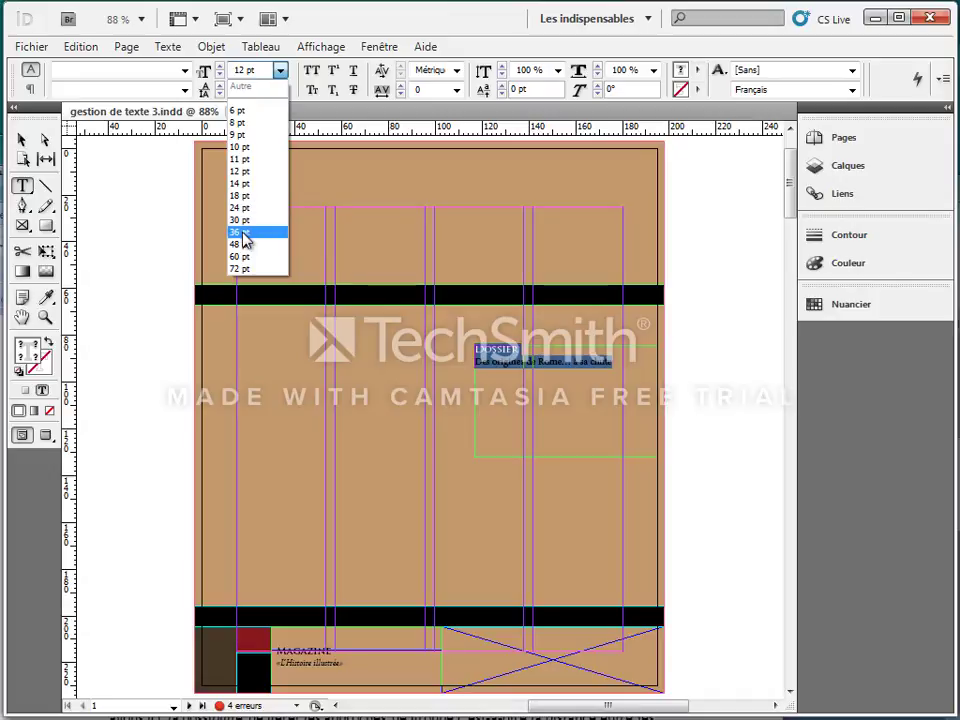
{"action": "left_click", "coordinate": [258, 71]}
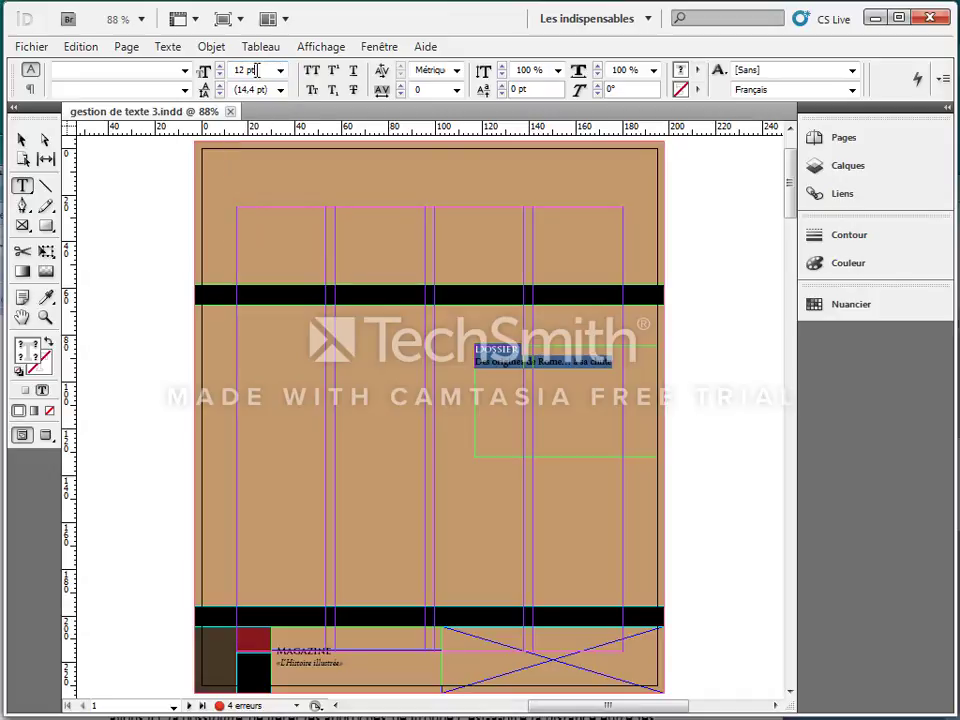
{"action": "left_click_drag", "start_coordinate": [257, 70], "coordinate": [222, 68]}
{"action": "type", "text": "1"}
{"action": "key", "text": "Return"}
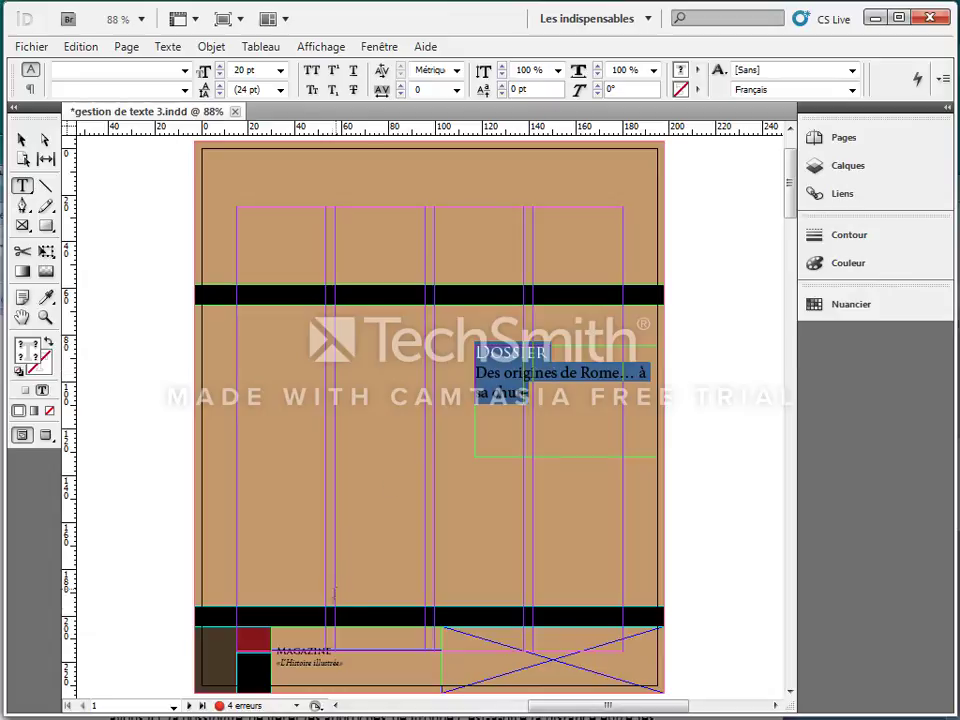
Set the font size of the word "Magazine" at the foot of the cover to 16 pt.
{"action": "left_click_drag", "start_coordinate": [337, 651], "coordinate": [277, 651]}
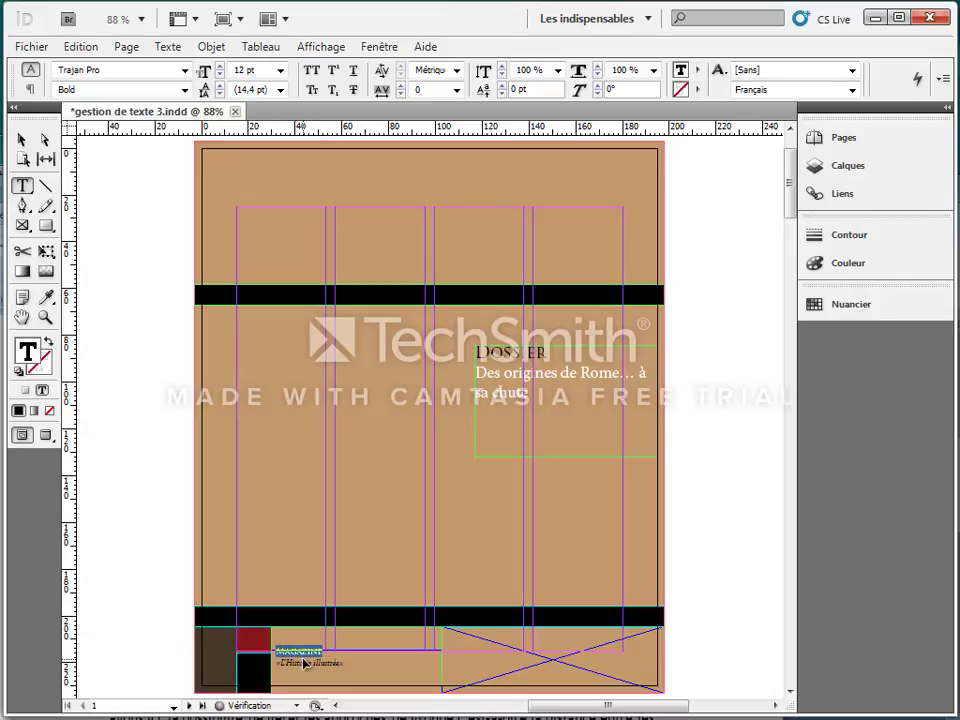
{"action": "key", "text": "ctrl+shift+less"}
{"action": "key", "text": "ctrl+shift+less"}
{"action": "key", "text": "ctrl+shift+less"}
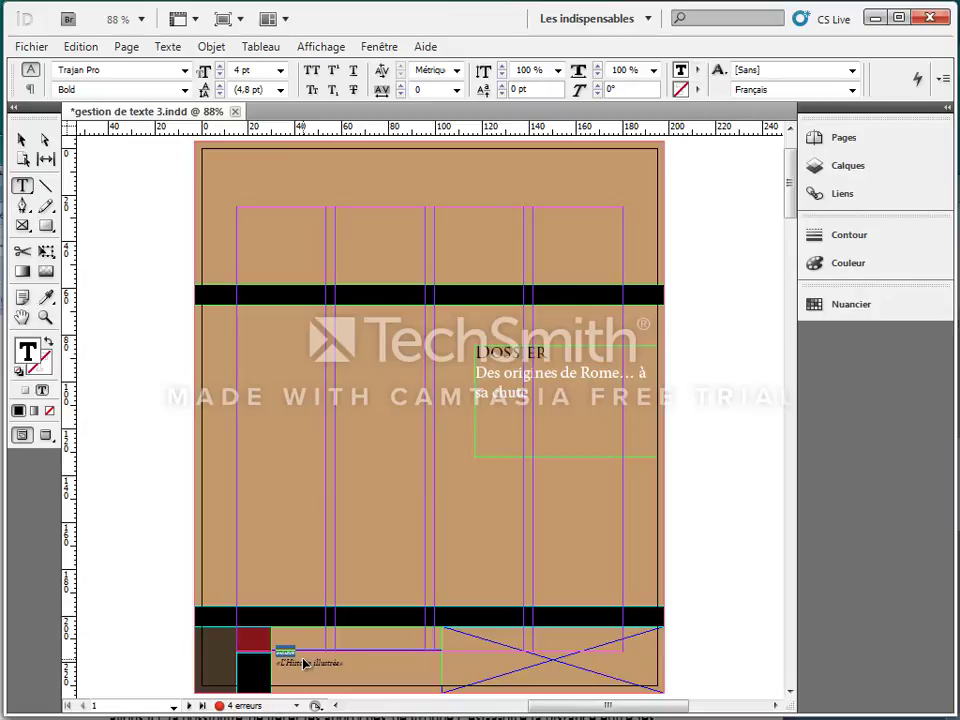
{"action": "key", "text": "ctrl+shift+period"}
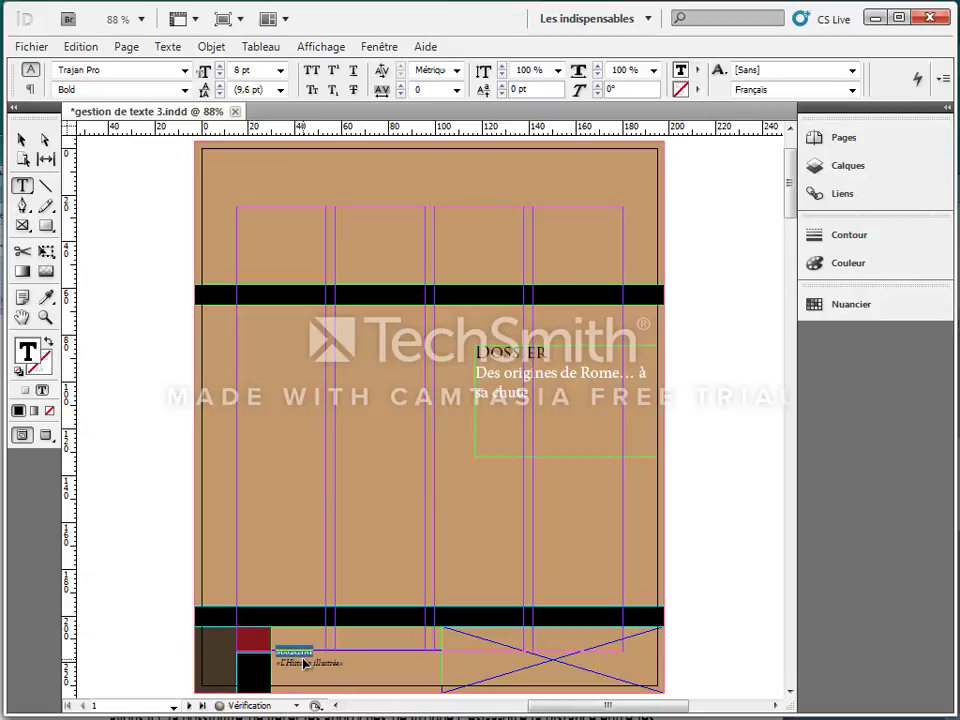
{"action": "key", "text": "ctrl+shift+period"}
{"action": "key", "text": "ctrl+shift+period"}
{"action": "key", "text": "ctrl+shift+period"}
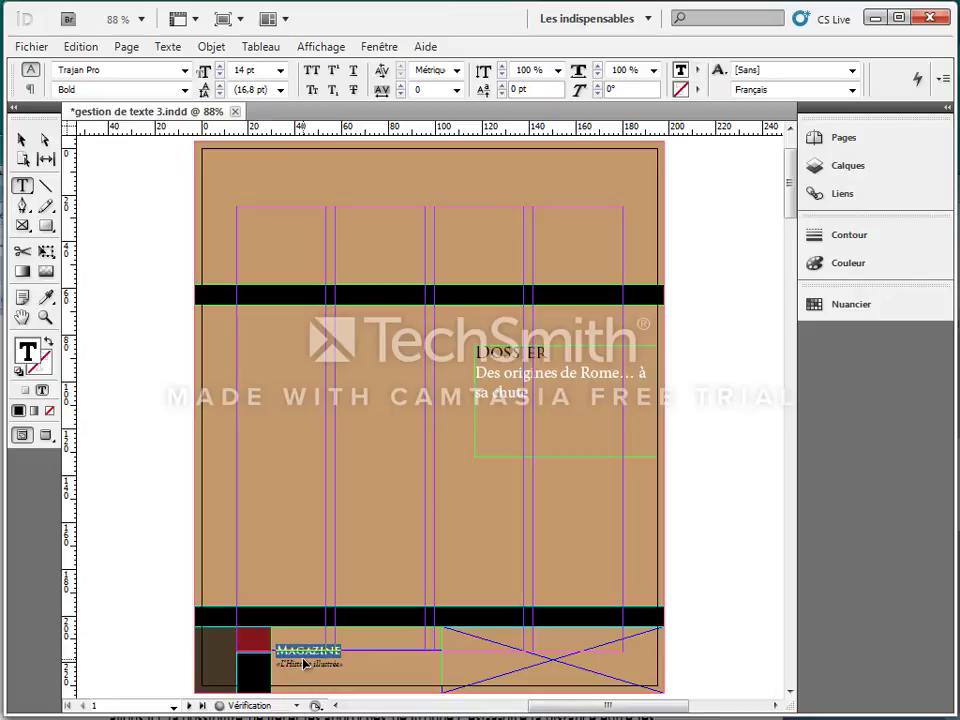
{"action": "key", "text": "ctrl+shift+period"}
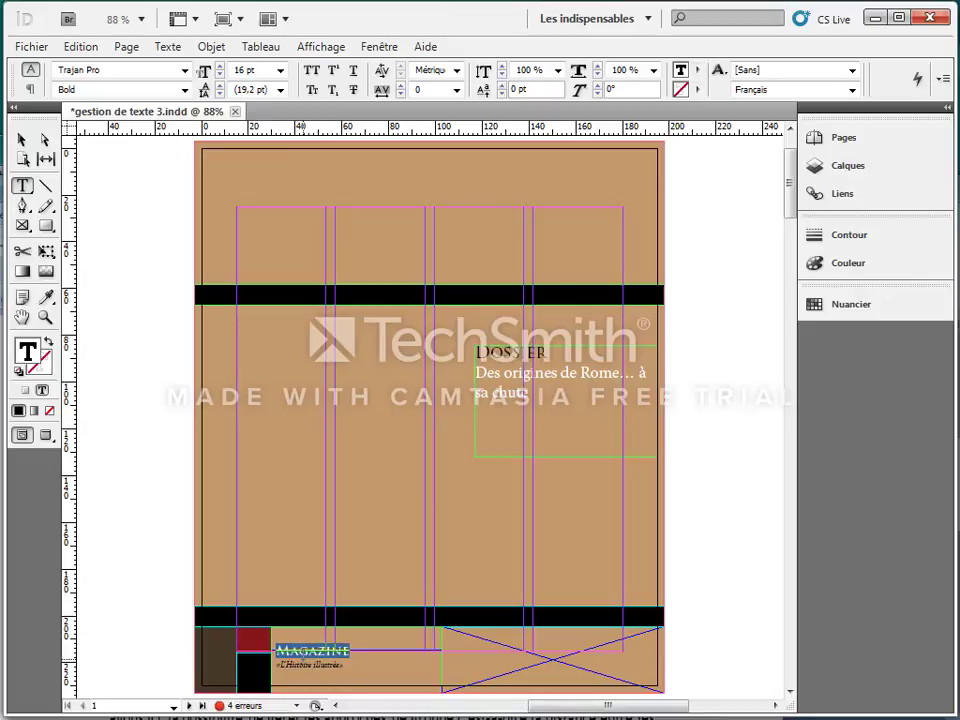
Set the cover subtitle «L'Histoire illustrée» to a font size of 28 pt.
{"action": "left_click_drag", "start_coordinate": [343, 665], "coordinate": [272, 665]}
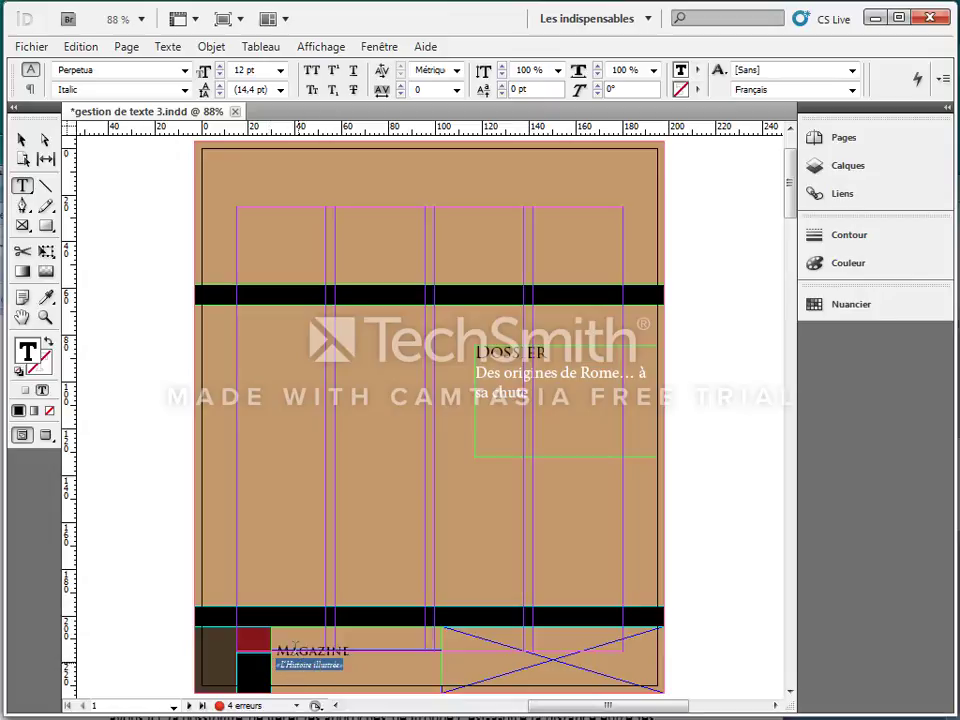
{"action": "triple_click", "coordinate": [258, 69]}
{"action": "type", "text": "2"}
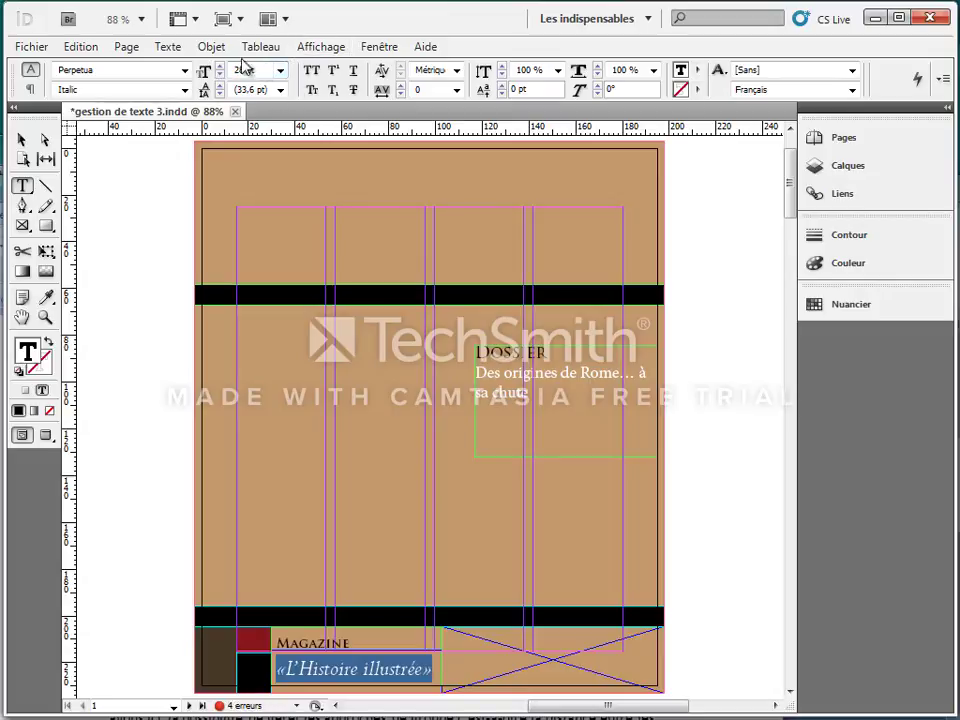
Set the title "La Rome Antique" on page 3 to a font size of 30 pt.
{"action": "scroll", "coordinate": [476, 422], "scroll_direction": "down", "scroll_amount": 12}
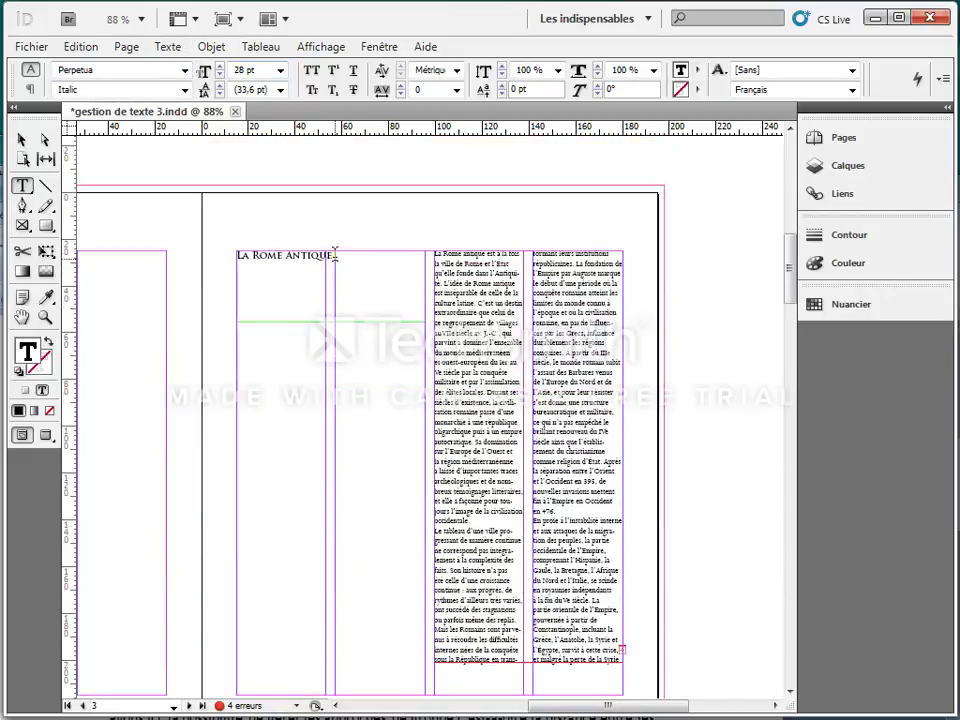
{"action": "left_click_drag", "start_coordinate": [334, 255], "coordinate": [236, 255]}
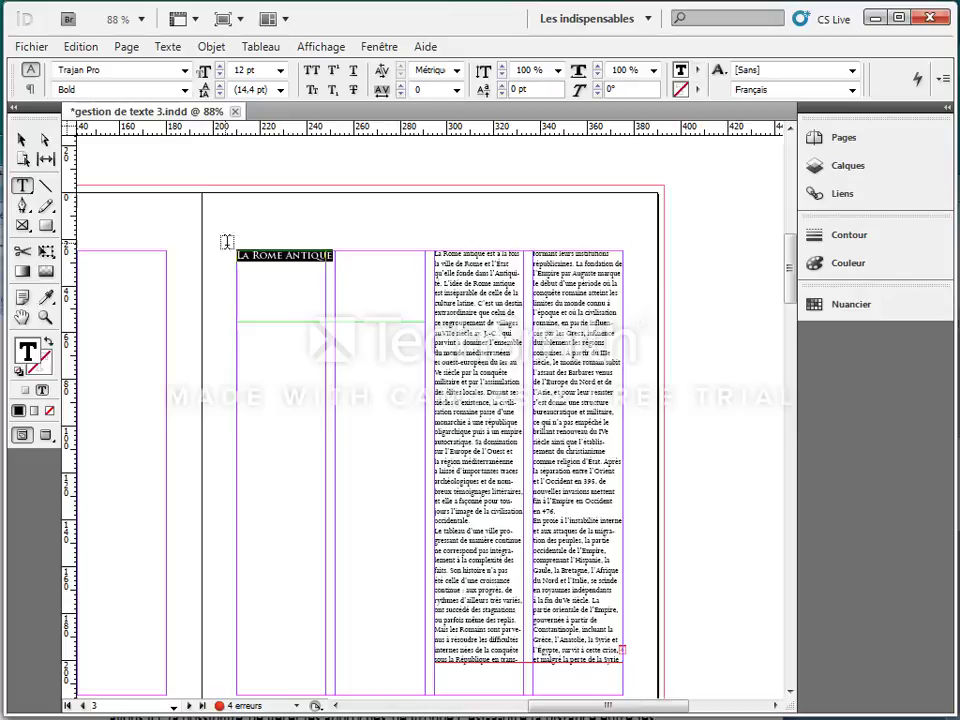
{"action": "double_click", "coordinate": [258, 70]}
{"action": "type", "text": "3"}
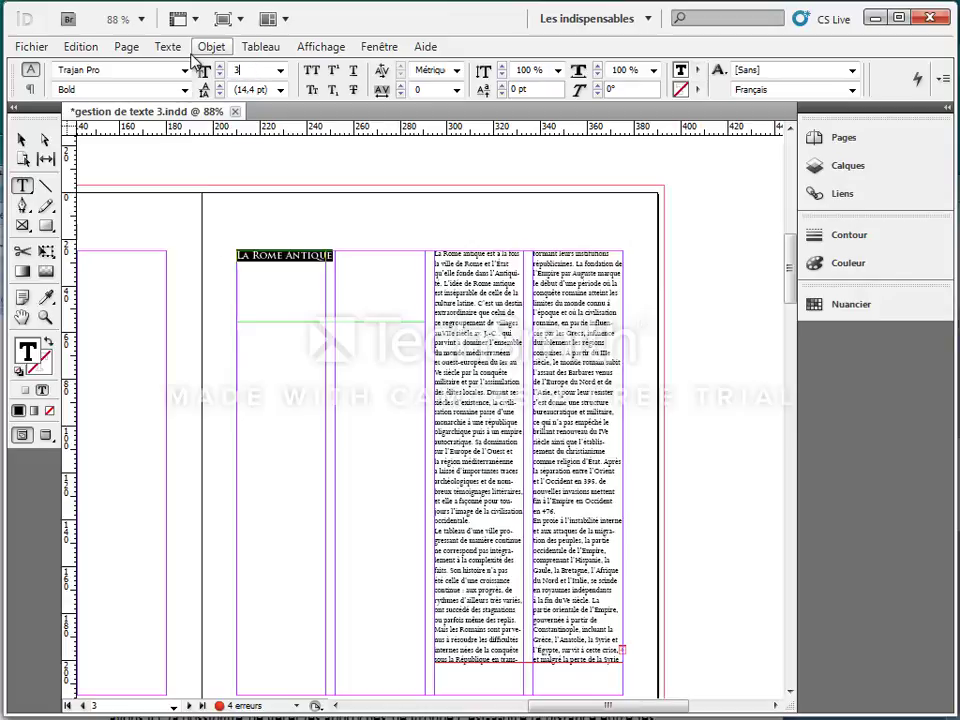
{"action": "type", "text": "0"}
{"action": "key", "text": "Return"}
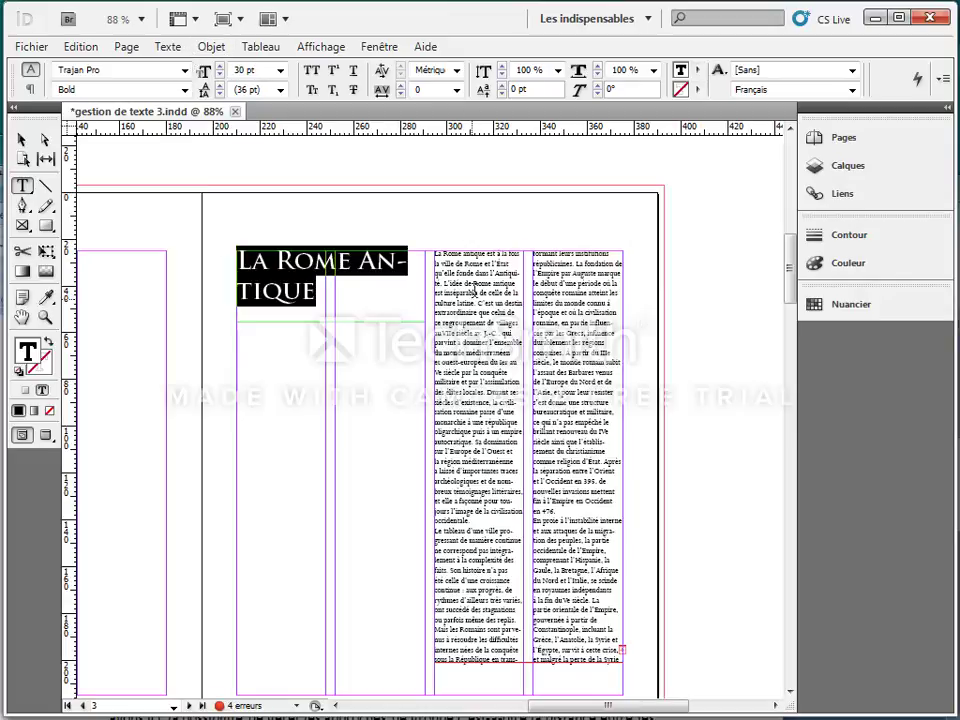
Set all the two-column body text on page 3 to a font size of 8 pt.
{"action": "left_click", "coordinate": [476, 254]}
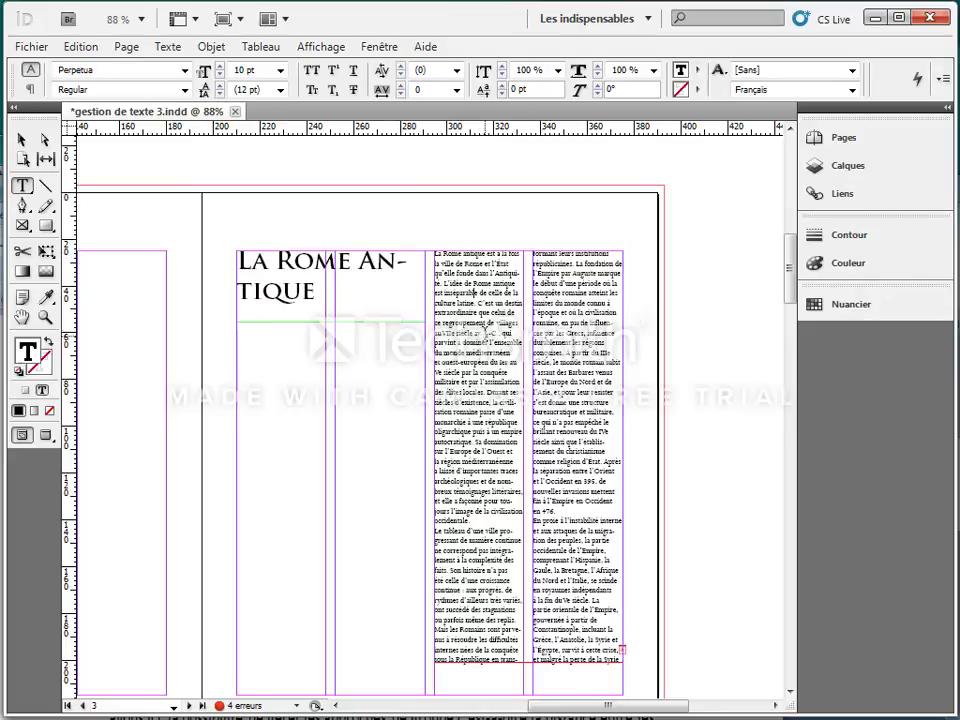
{"action": "key", "text": "ctrl+a"}
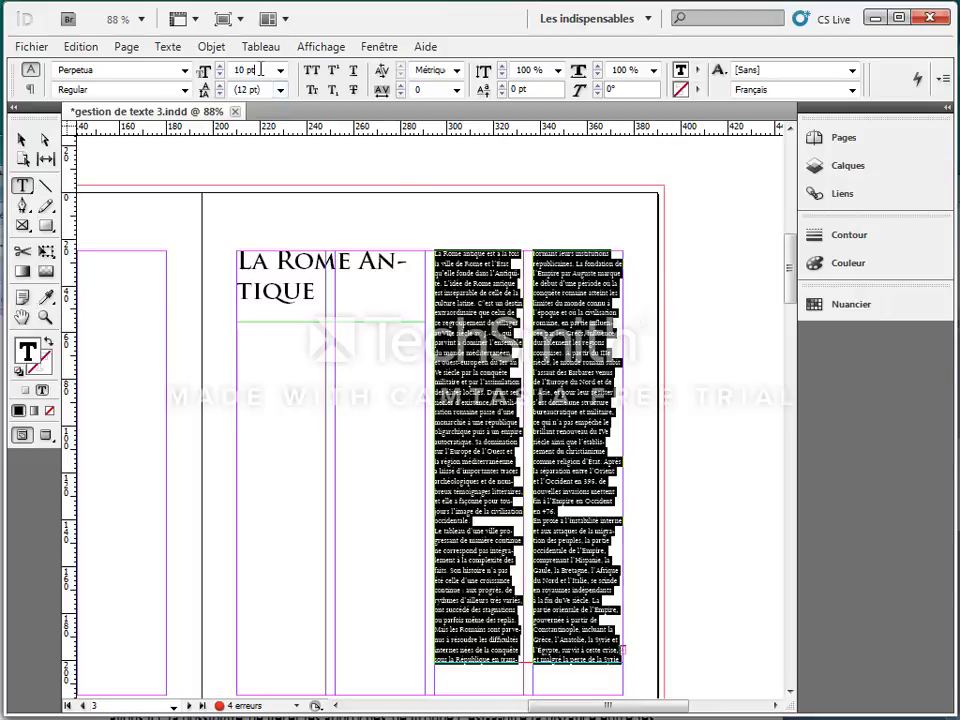
{"action": "left_click", "coordinate": [199, 71]}
{"action": "type", "text": "8"}
{"action": "key", "text": "Return"}
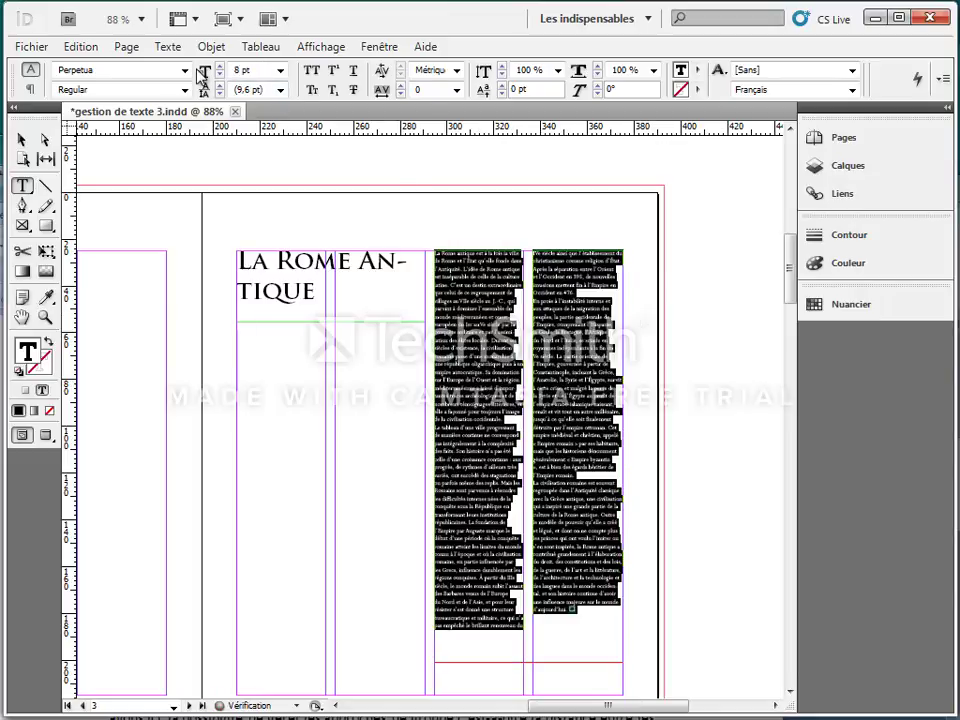
Set the title on page 6 about the foundation of the Urbs (La Ville) to a font size of 30 pt.
{"action": "scroll", "coordinate": [371, 480], "scroll_direction": "down", "scroll_amount": 3}
{"action": "scroll", "coordinate": [371, 453], "scroll_direction": "down", "scroll_amount": 20}
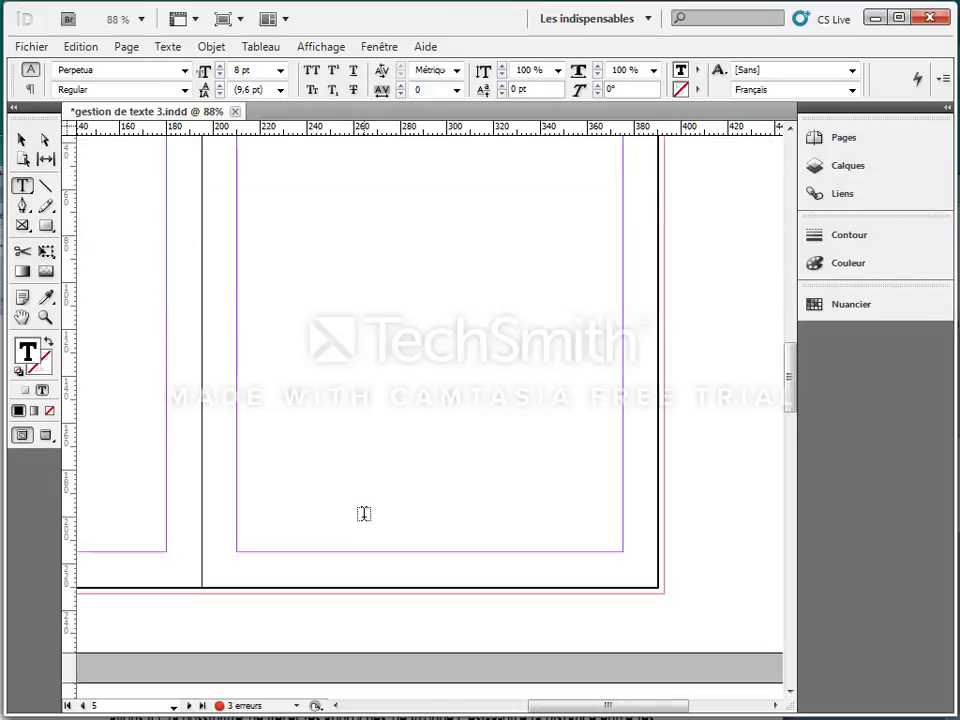
{"action": "left_click_drag", "start_coordinate": [605, 706], "coordinate": [545, 706]}
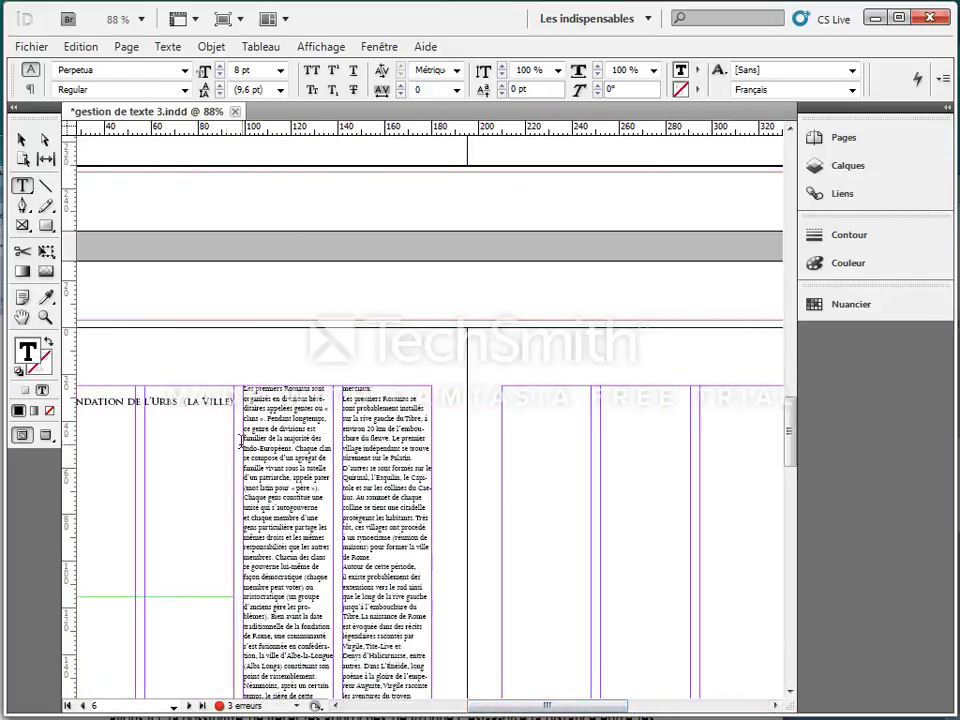
{"action": "double_click", "coordinate": [152, 402]}
{"action": "triple_click", "coordinate": [152, 402]}
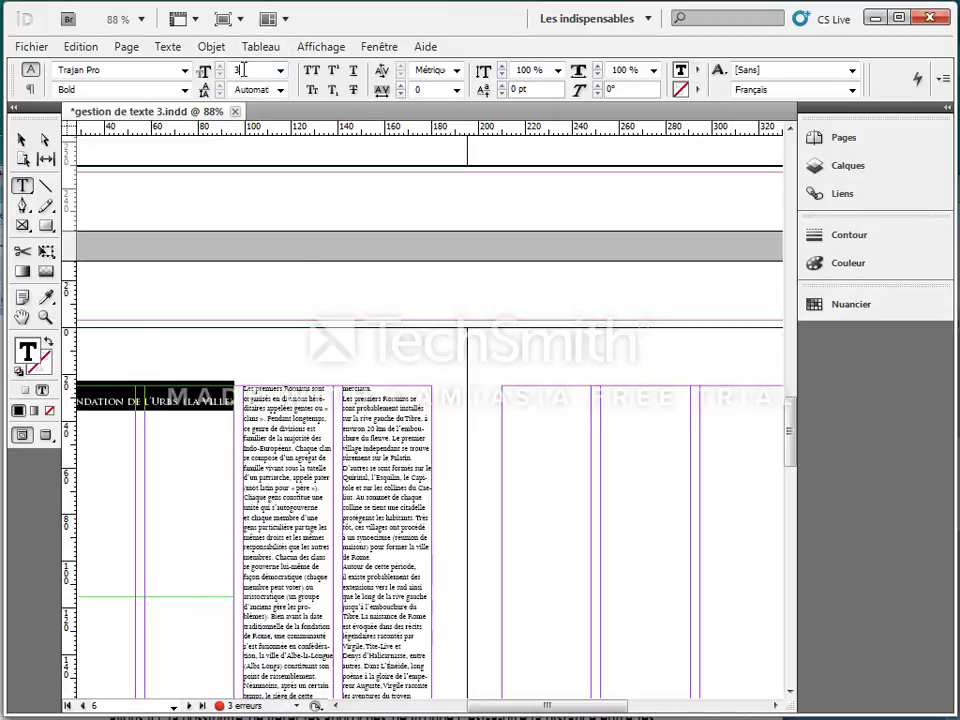
{"action": "key", "text": "Return"}
Set all the two-column body text beside the title on page 6 to a font size of 8 pt.
{"action": "left_click", "coordinate": [284, 470]}
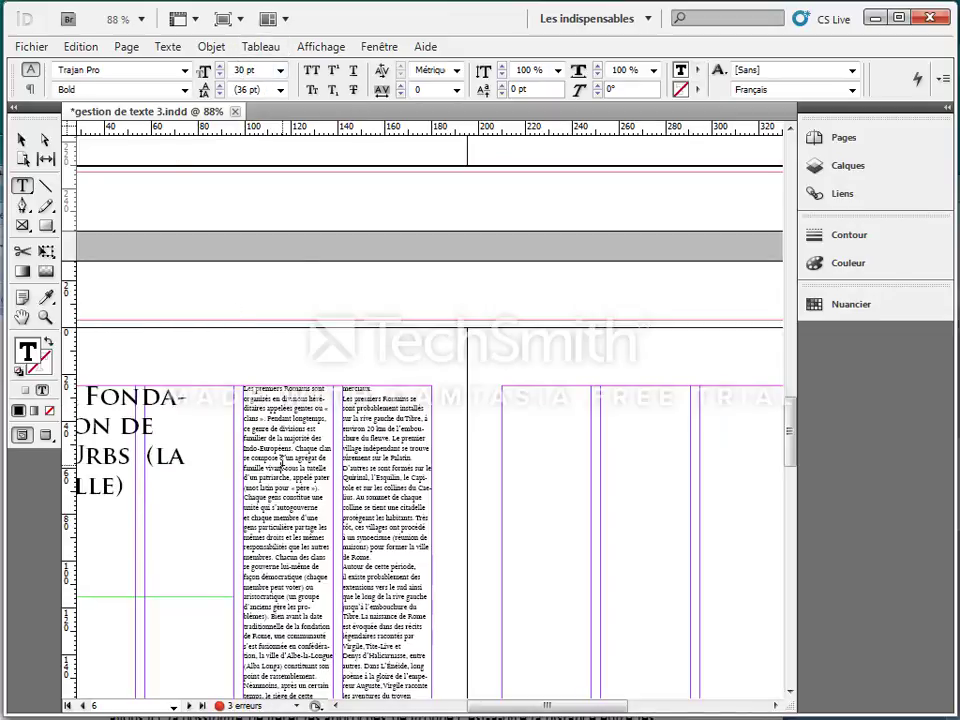
{"action": "key", "text": "ctrl+a"}
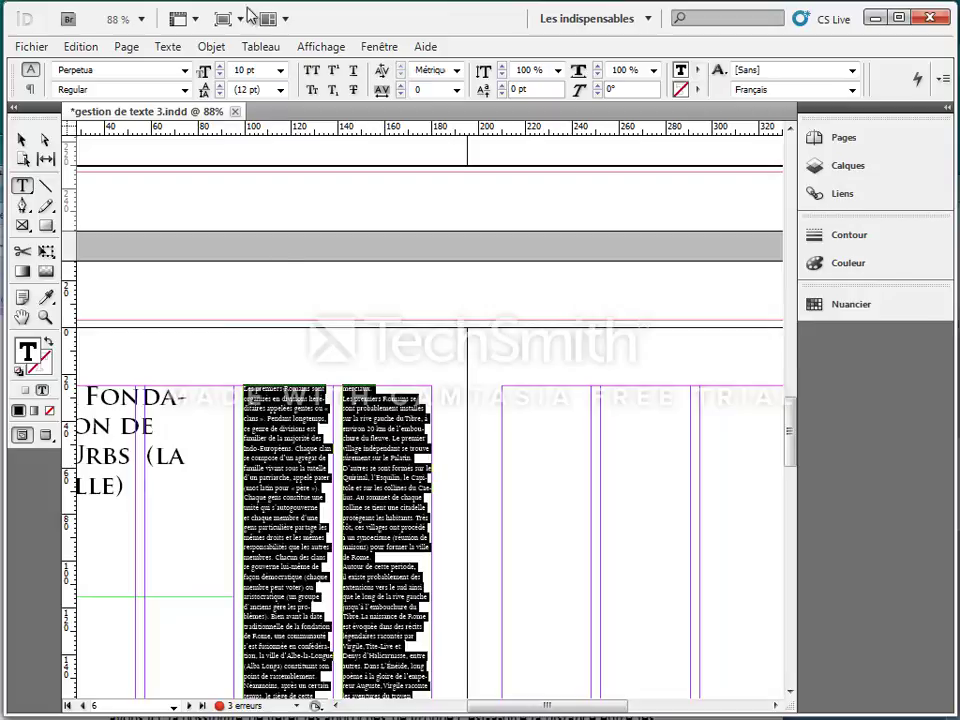
{"action": "left_click", "coordinate": [262, 69]}
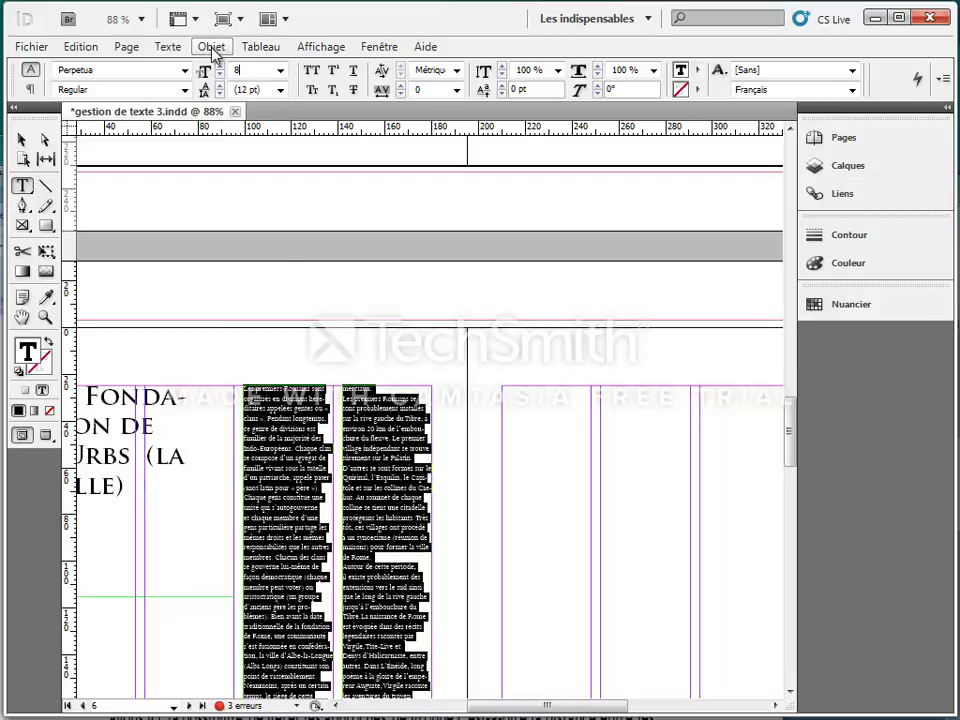
{"action": "type", "text": "8"}
{"action": "key", "text": "Return"}
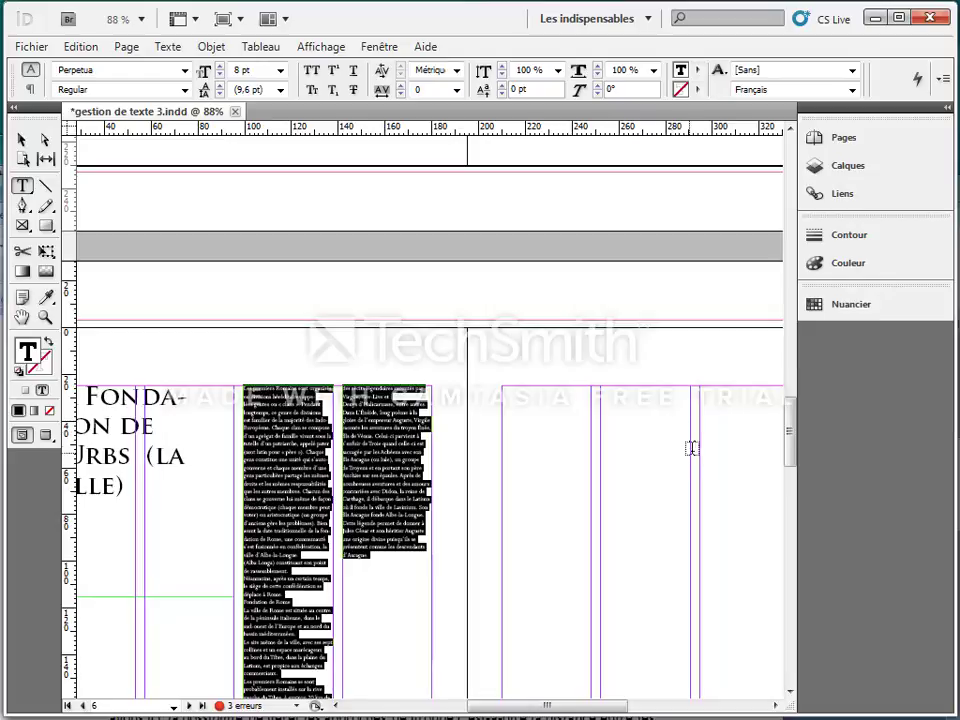
Return to the cover on page 1 and place the text cursor inside the upper black band.
{"action": "scroll", "coordinate": [791, 440], "scroll_direction": "up", "scroll_amount": 1}
{"action": "left_click_drag", "start_coordinate": [791, 440], "coordinate": [791, 155]}
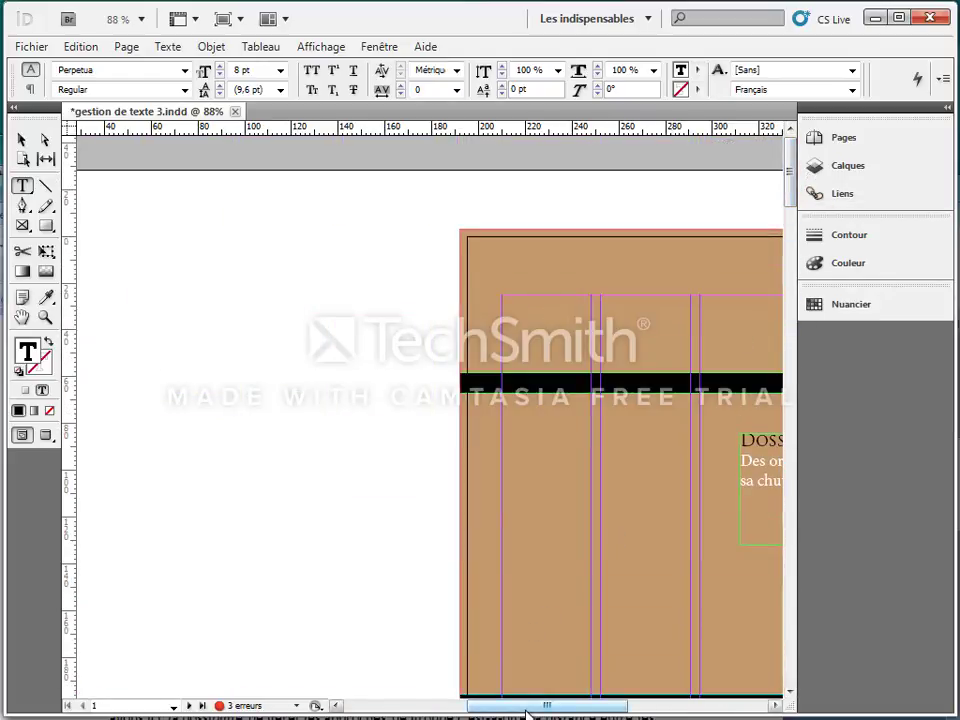
{"action": "left_click_drag", "start_coordinate": [530, 705], "coordinate": [597, 705]}
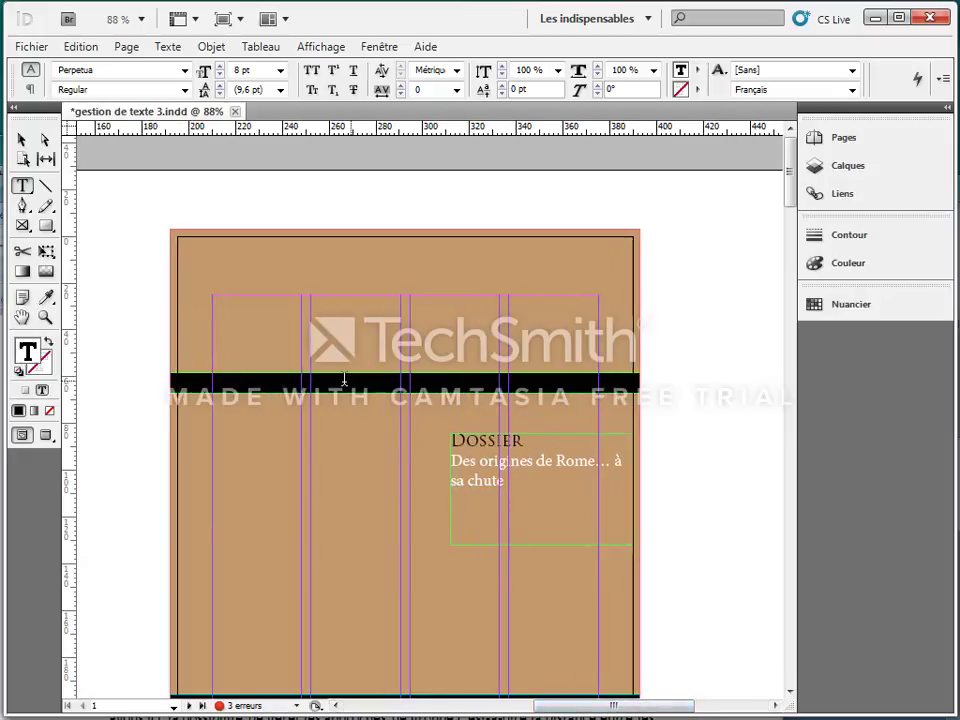
{"action": "left_click", "coordinate": [184, 382]}
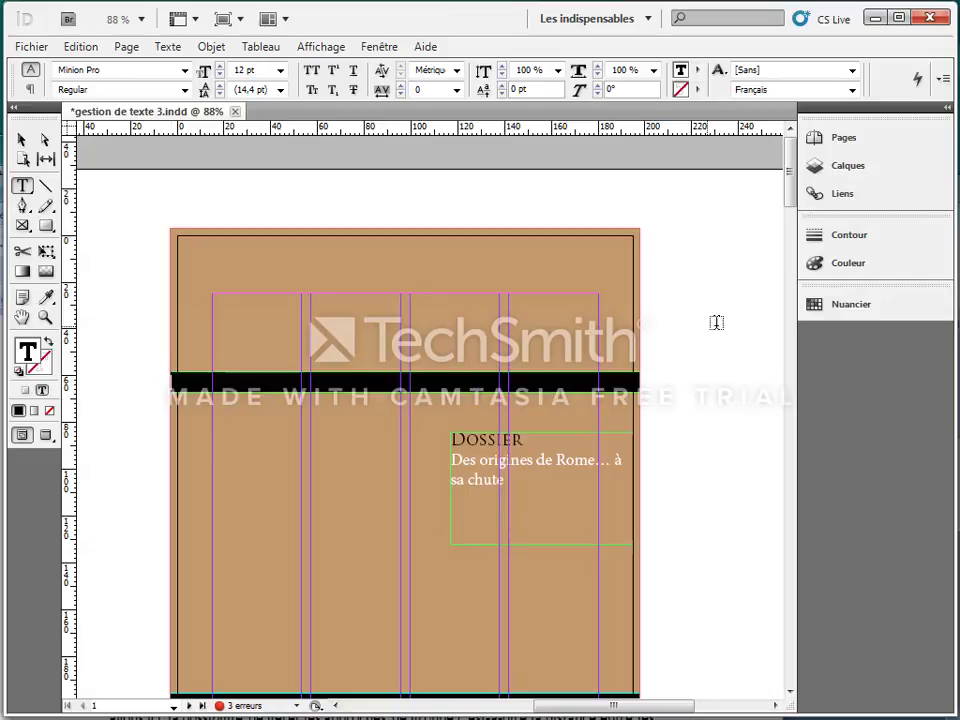
Create a white CMJN process colour swatch with cyan, magenta, yellow and black all at 0% for the band text.
{"action": "left_click", "coordinate": [838, 307]}
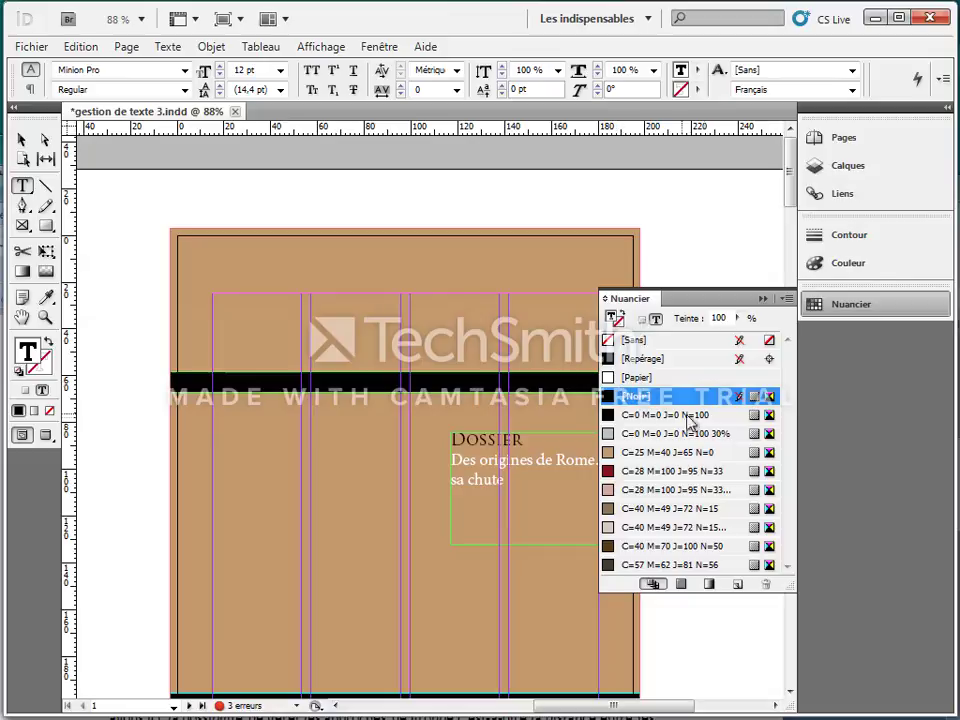
{"action": "left_click", "coordinate": [789, 299]}
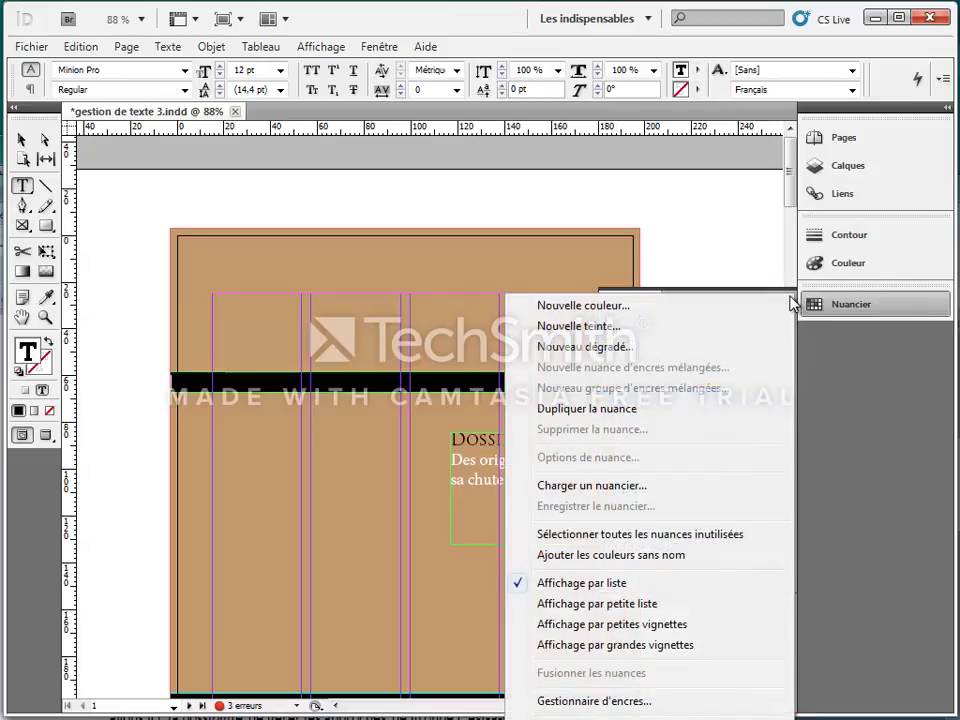
{"action": "left_click", "coordinate": [574, 307]}
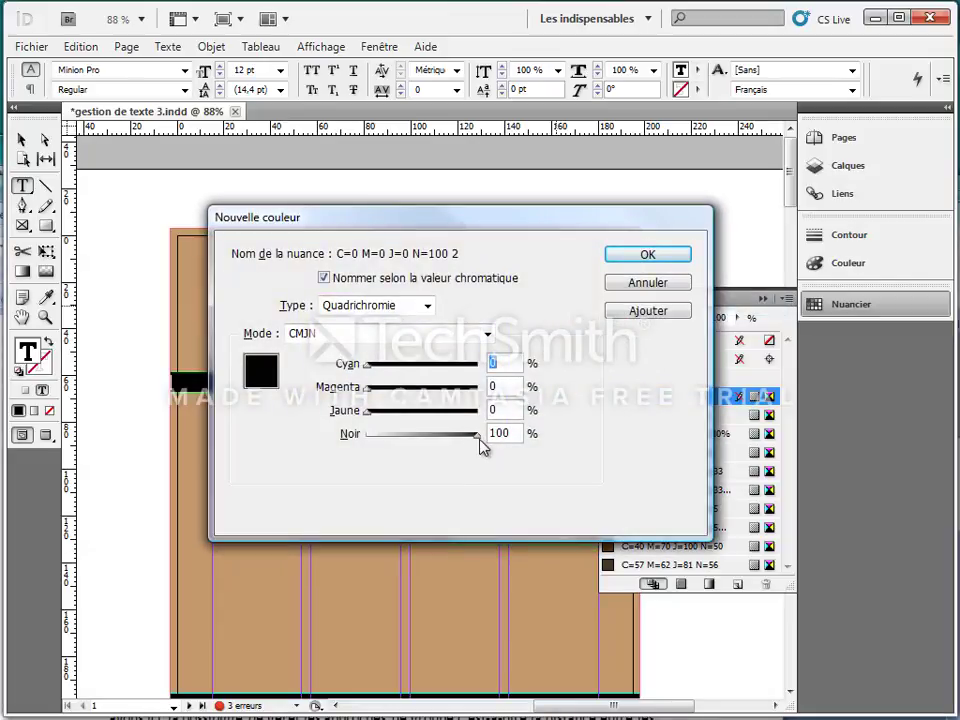
{"action": "left_click_drag", "start_coordinate": [480, 443], "coordinate": [366, 443]}
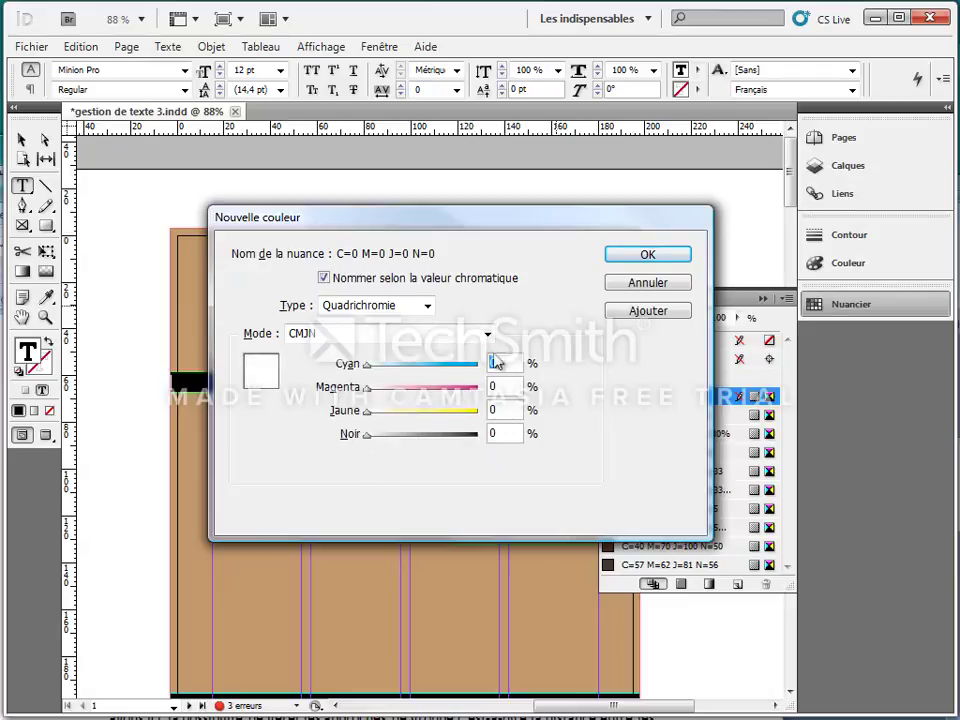
{"action": "left_click", "coordinate": [619, 257]}
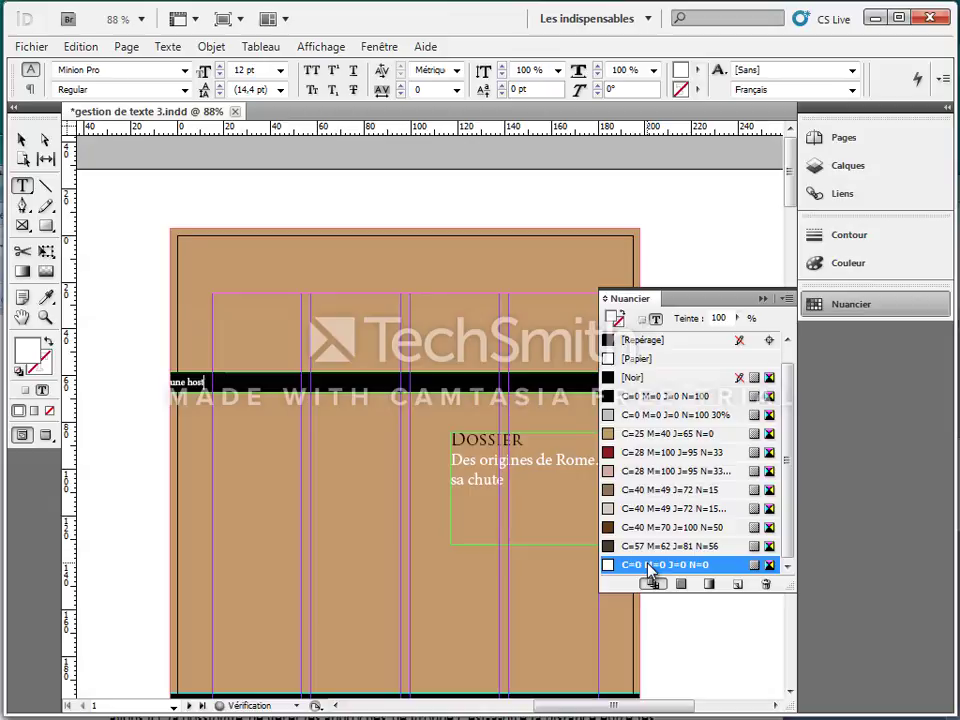
Enter the text "une histoire antique" in white inside the upper black band on the cover.
{"action": "type", "text": "oi"}
{"action": "type", "text": "isto"}
{"action": "type", "text": "ire antique"}
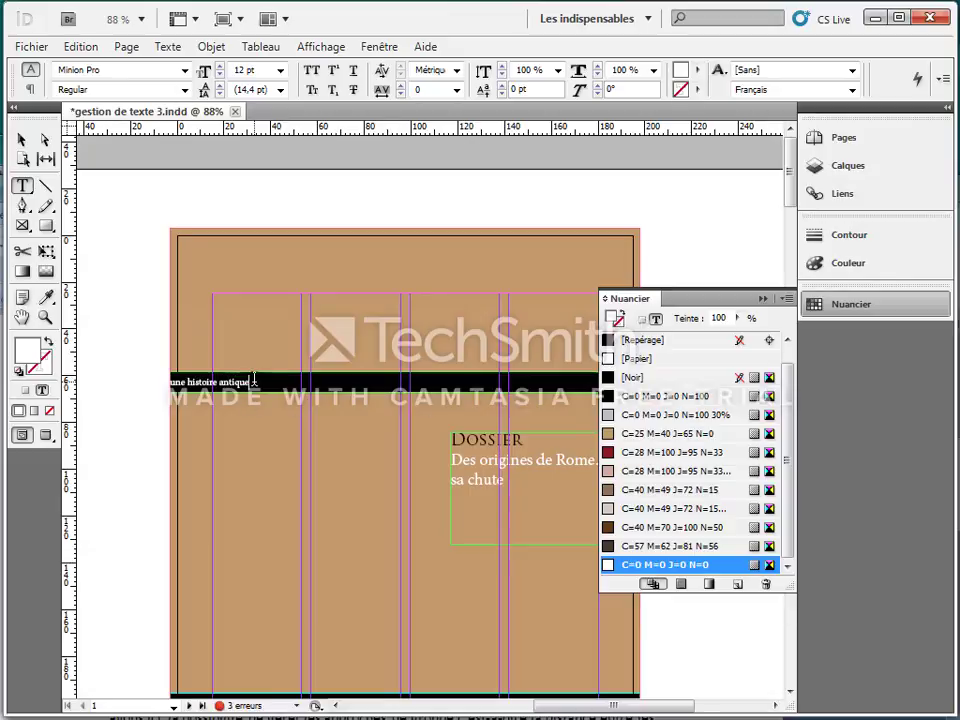
Centre the text "une histoire antique" horizontally in the black band.
{"action": "left_click_drag", "start_coordinate": [250, 383], "coordinate": [120, 399]}
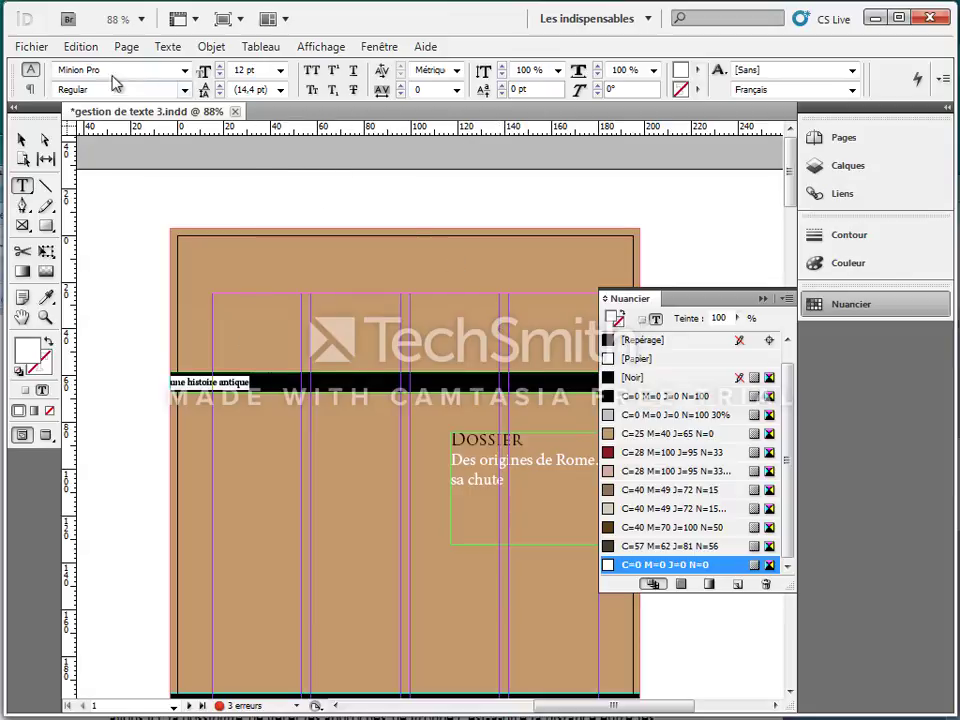
{"action": "left_click", "coordinate": [32, 90]}
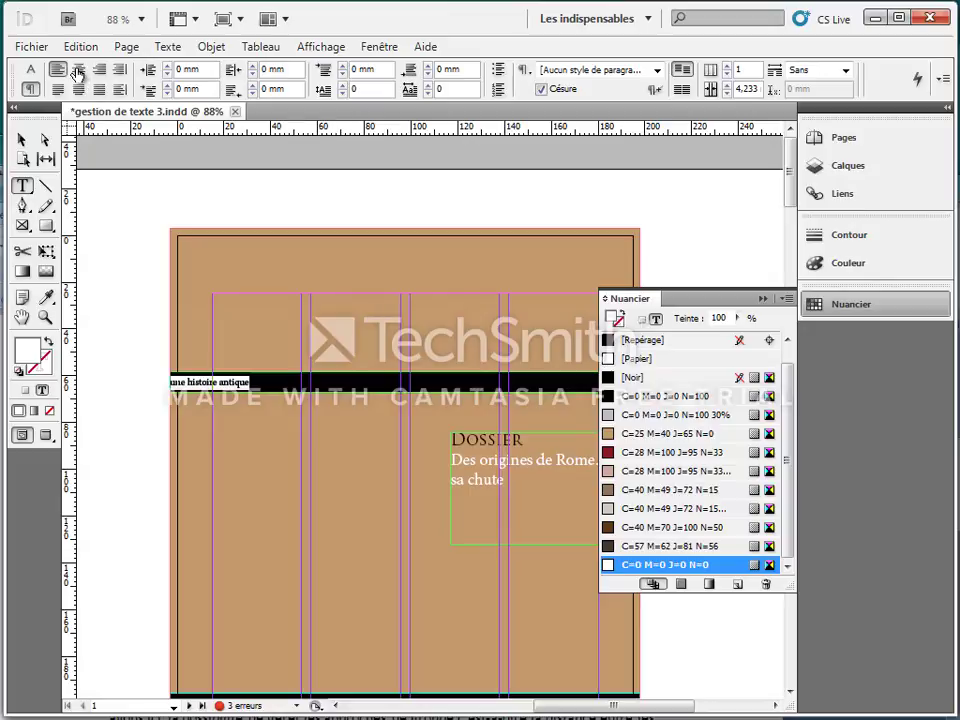
{"action": "left_click", "coordinate": [78, 70]}
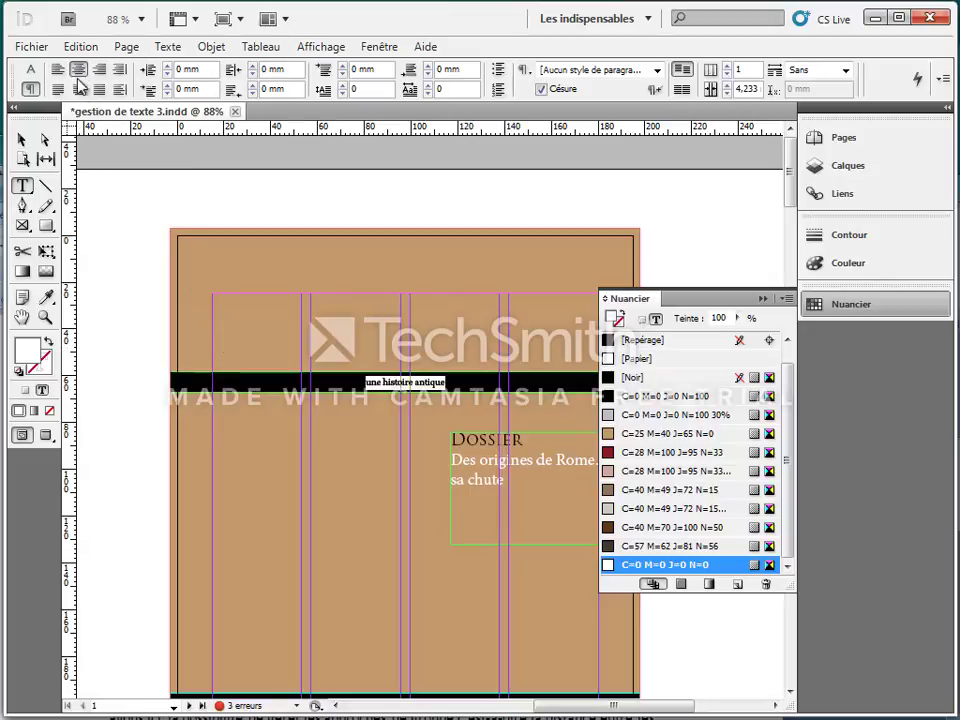
Try all capitals and small capitals on the centred band text, switching each option off again.
{"action": "left_click", "coordinate": [30, 69]}
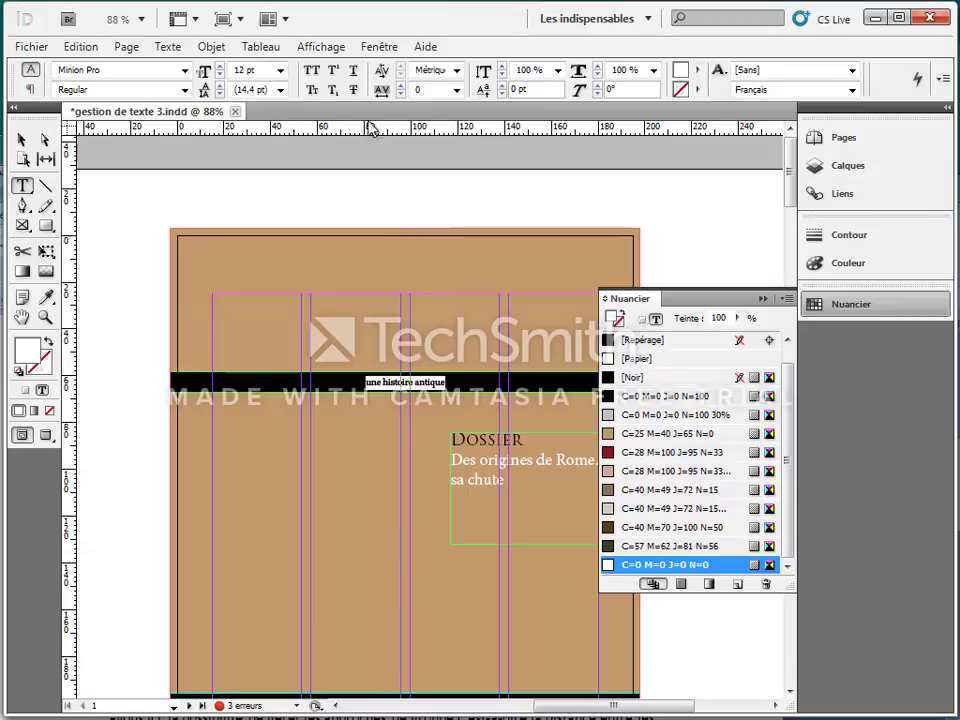
{"action": "left_click", "coordinate": [313, 74]}
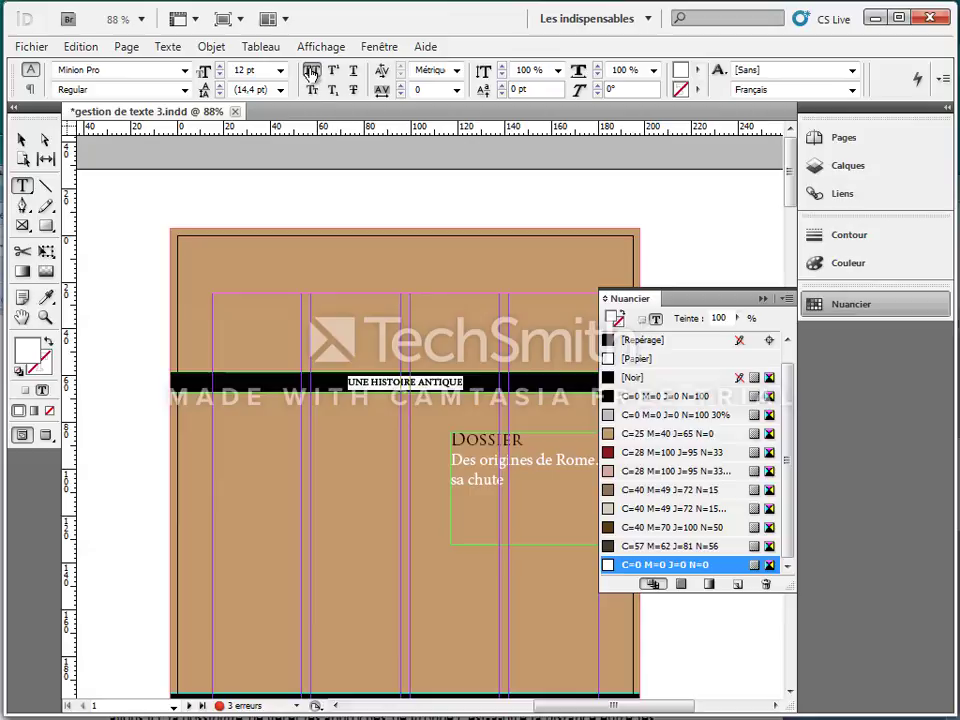
{"action": "left_click", "coordinate": [312, 71]}
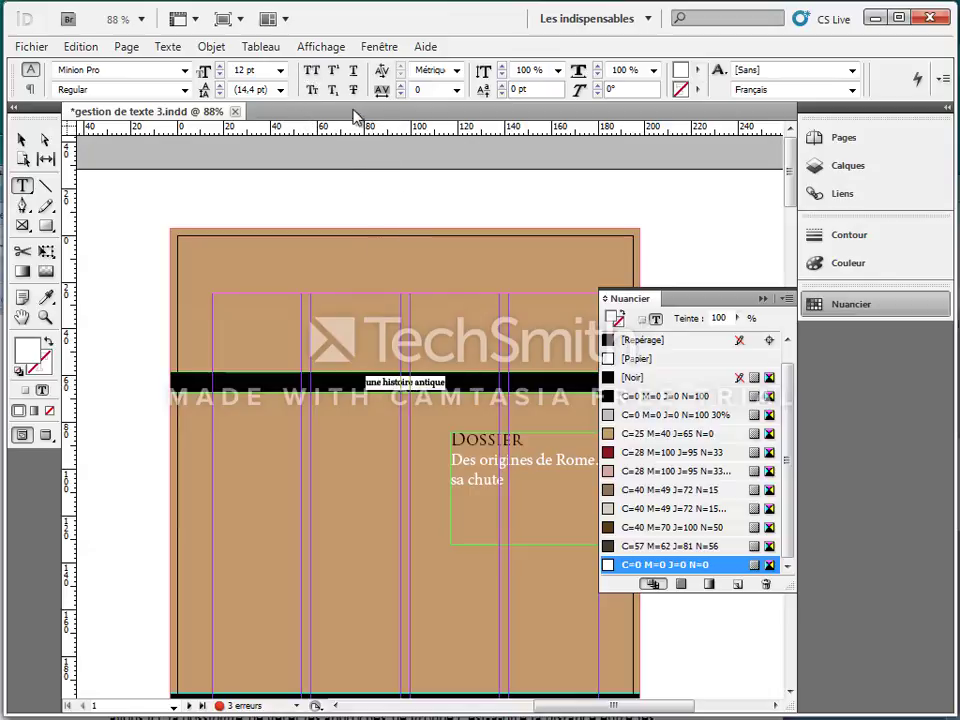
{"action": "left_click", "coordinate": [311, 91]}
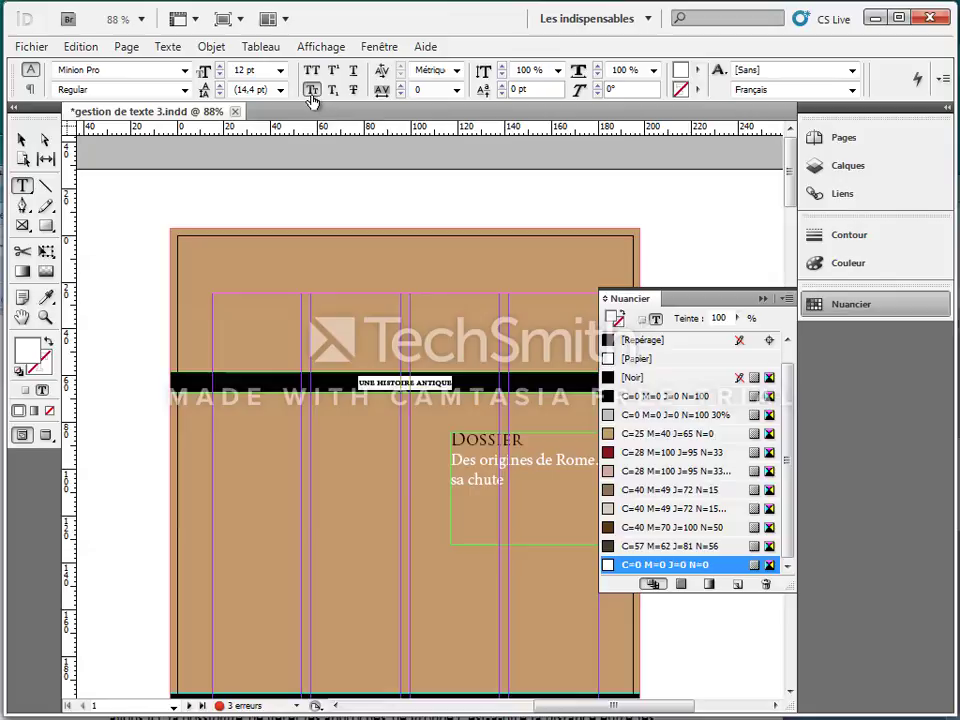
{"action": "left_click", "coordinate": [312, 91]}
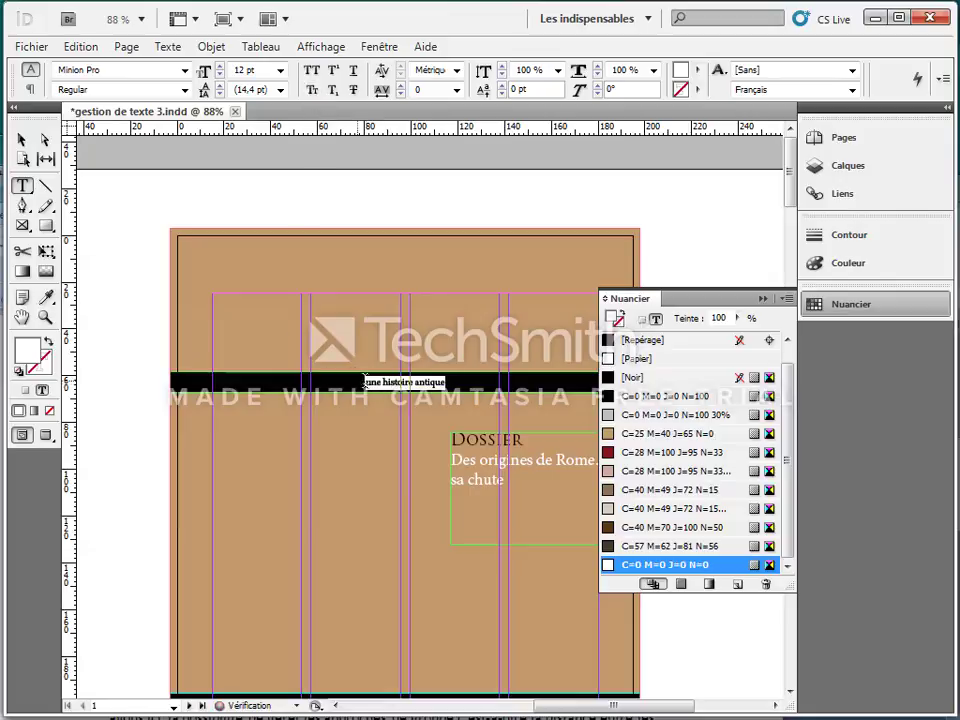
Replace the word "antique" in the band text with "ANTIQUE" in real capital letters.
{"action": "double_click", "coordinate": [432, 383]}
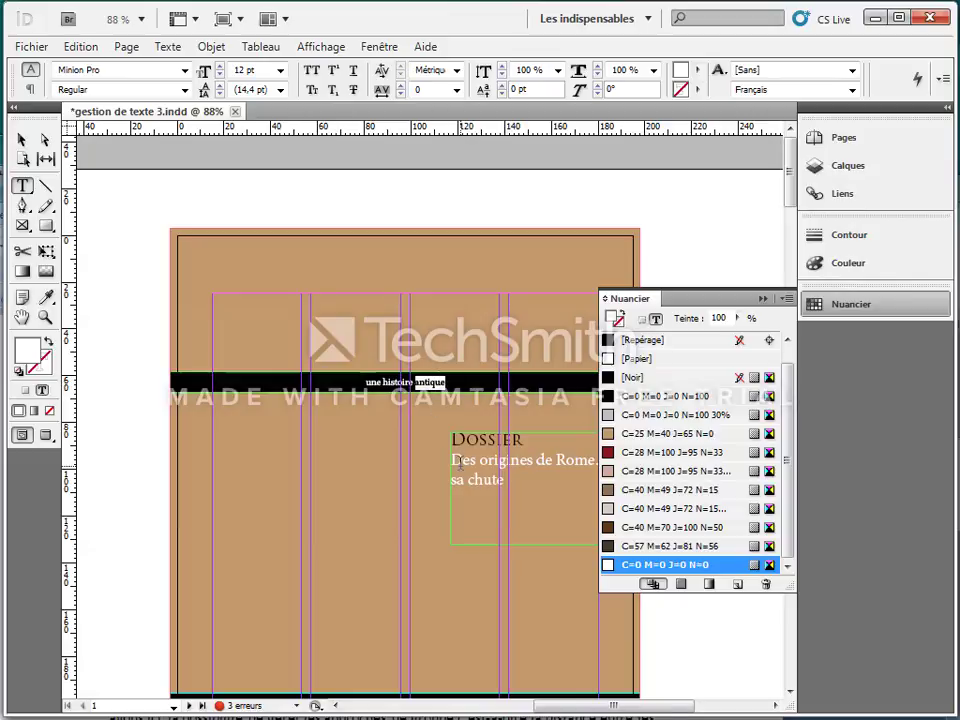
{"action": "type", "text": "ANTIQUE"}
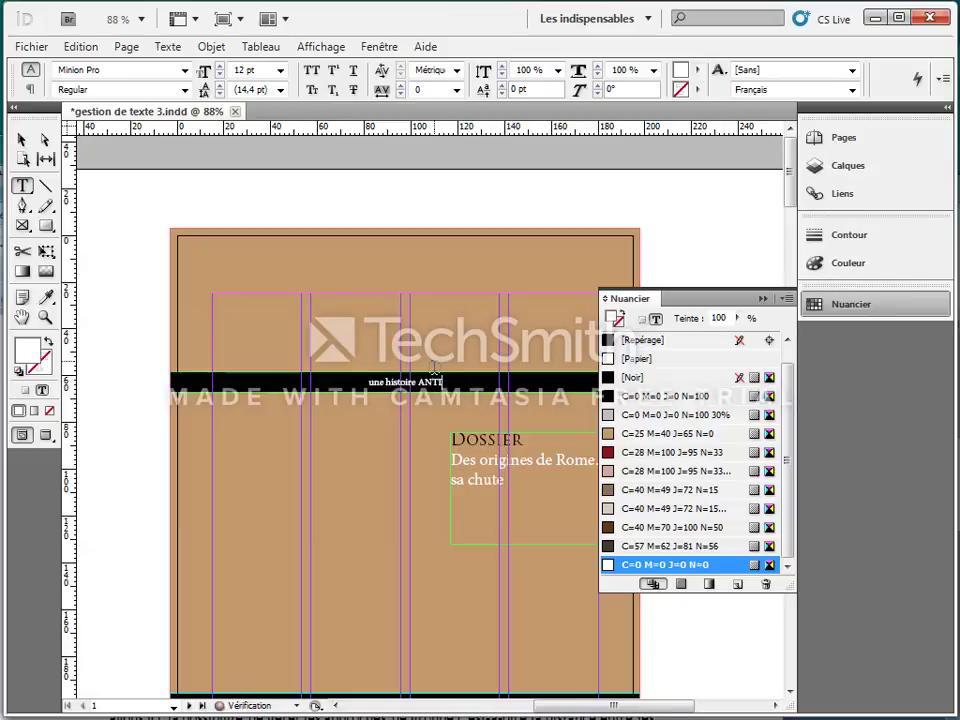
{"action": "key", "text": "BackSpace"}
{"action": "key", "text": "BackSpace"}
{"action": "type", "text": "E"}
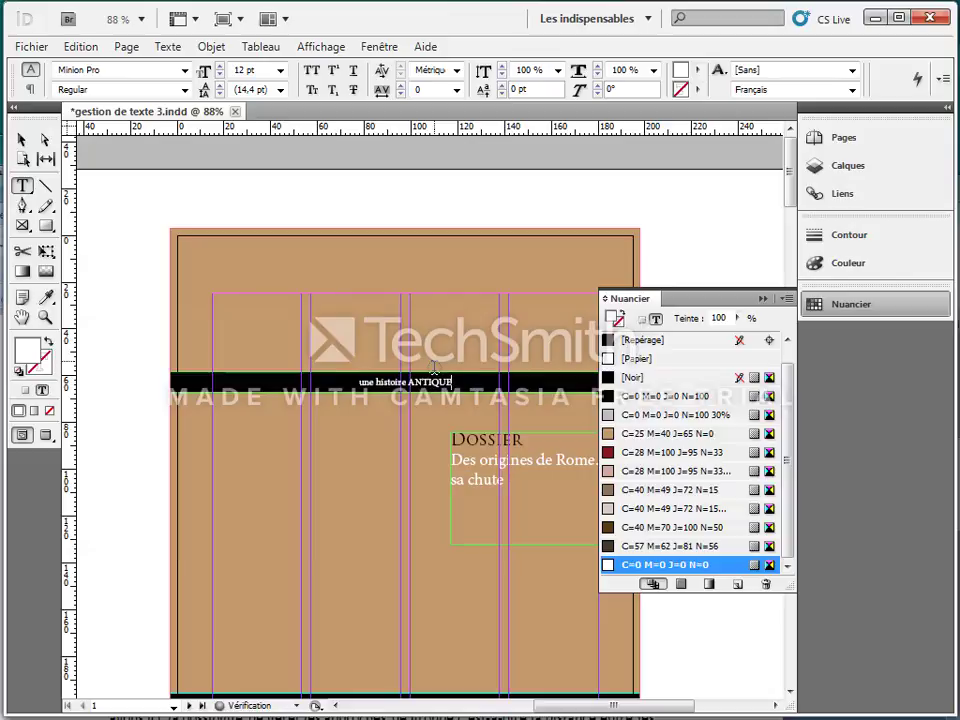
Convert the word "ANTIQUE" in the band text to lower case with the change case command.
{"action": "double_click", "coordinate": [426, 382]}
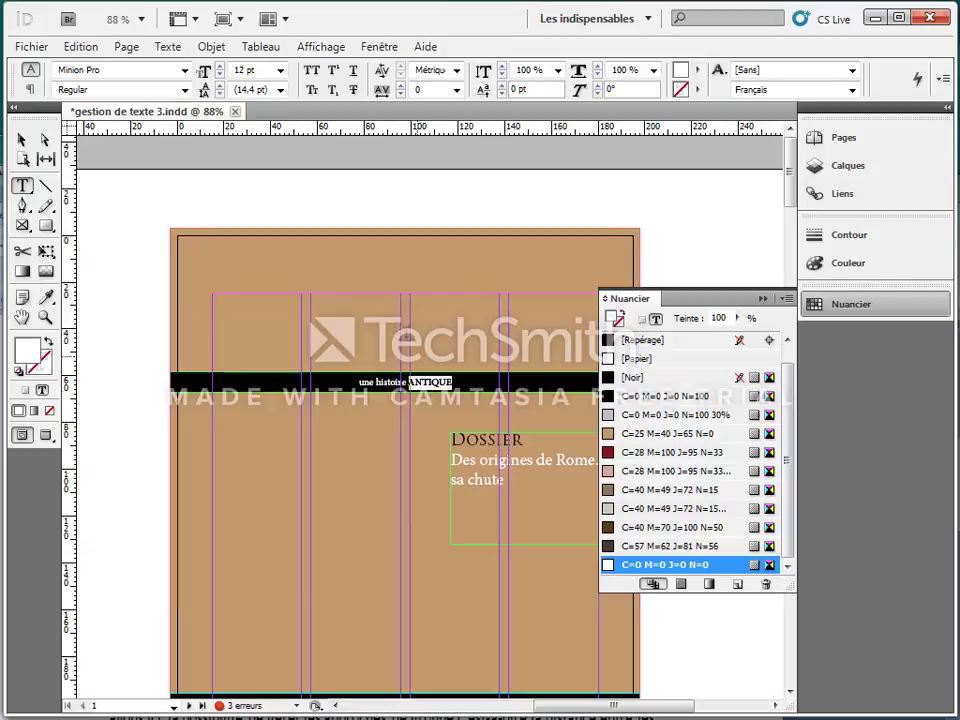
{"action": "left_click", "coordinate": [167, 46]}
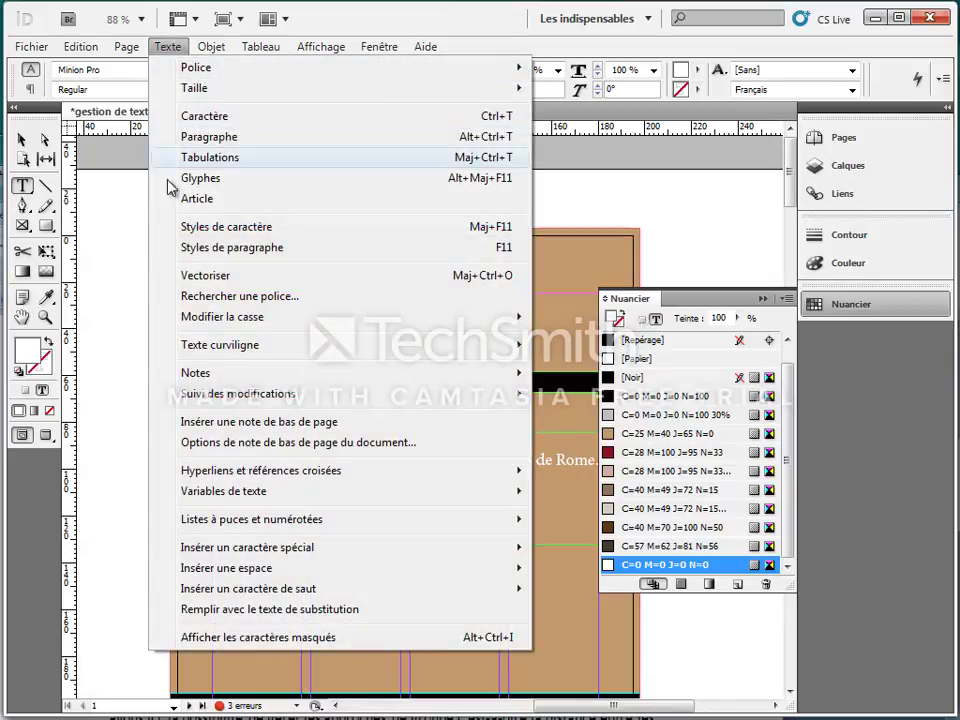
{"action": "mouse_move", "coordinate": [192, 318]}
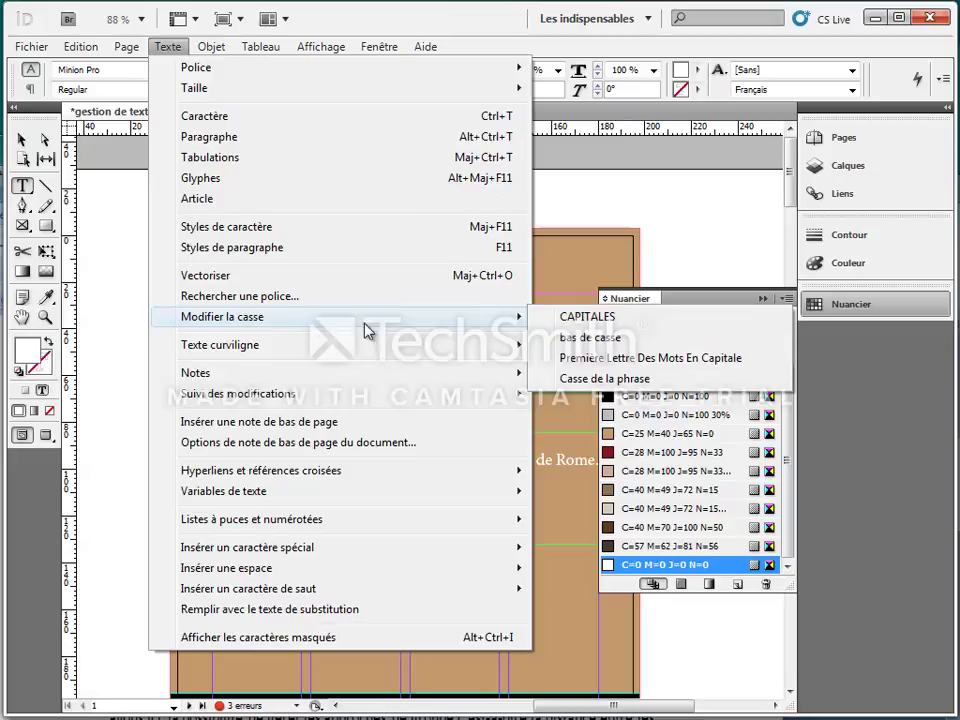
{"action": "mouse_move", "coordinate": [508, 320]}
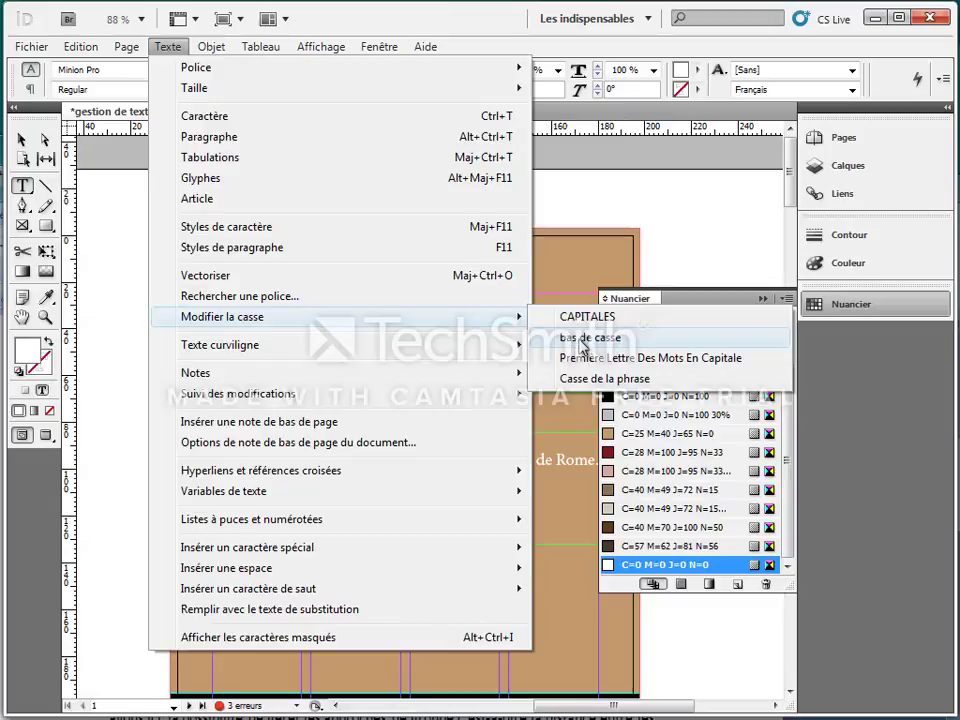
{"action": "left_click", "coordinate": [583, 345]}
{"action": "left_click", "coordinate": [430, 382]}
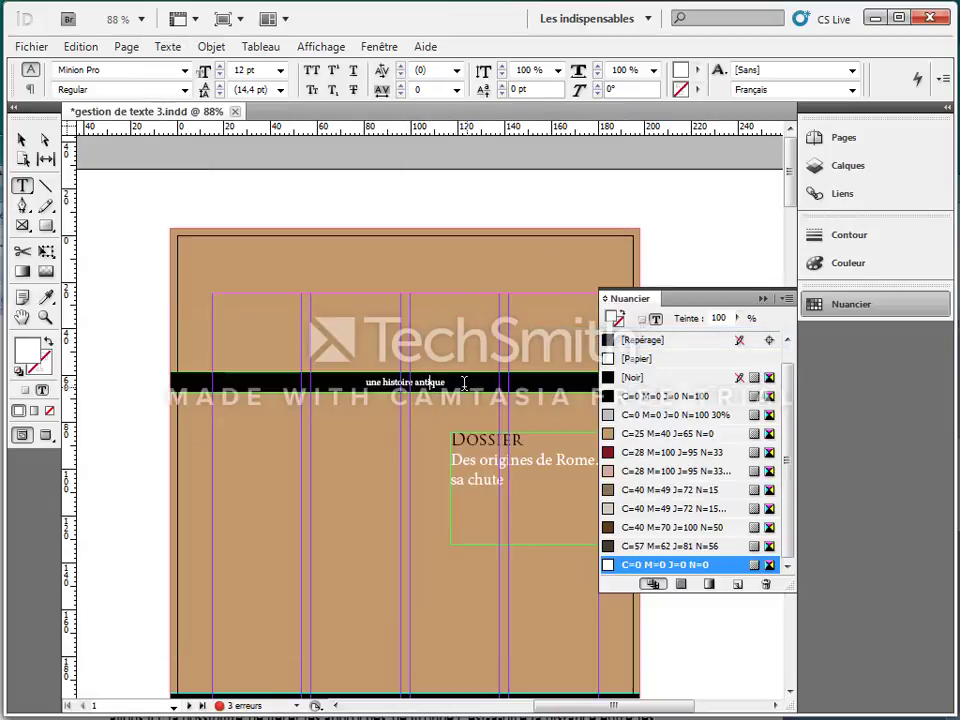
Set the font of the whole text "une histoire antique" to Trajan Pro.
{"action": "left_click_drag", "start_coordinate": [457, 381], "coordinate": [317, 287]}
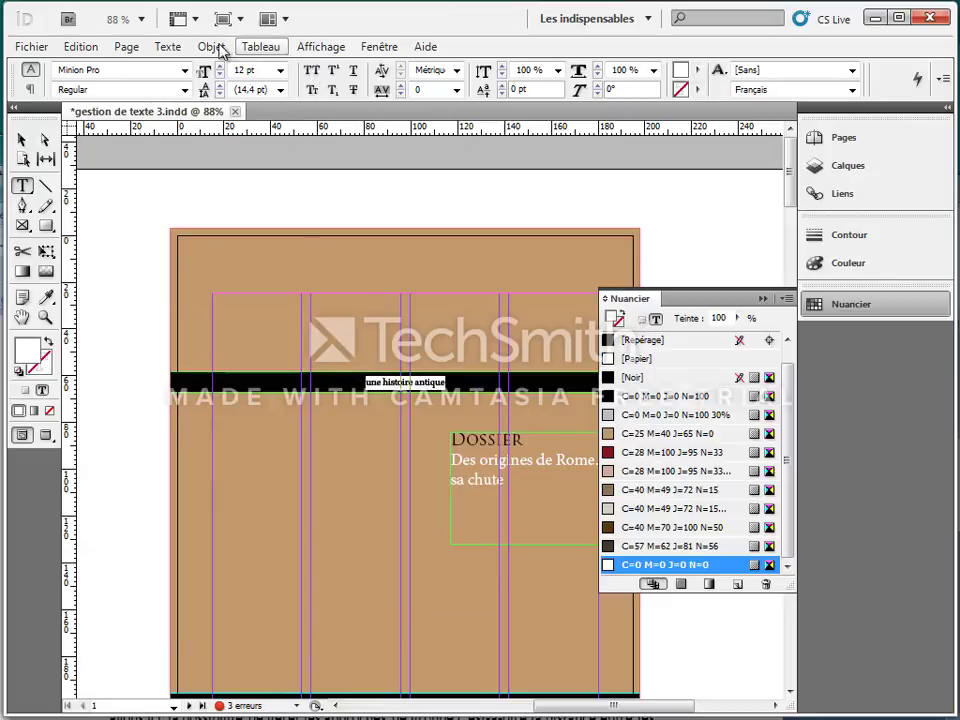
{"action": "left_click_drag", "start_coordinate": [106, 70], "coordinate": [43, 67]}
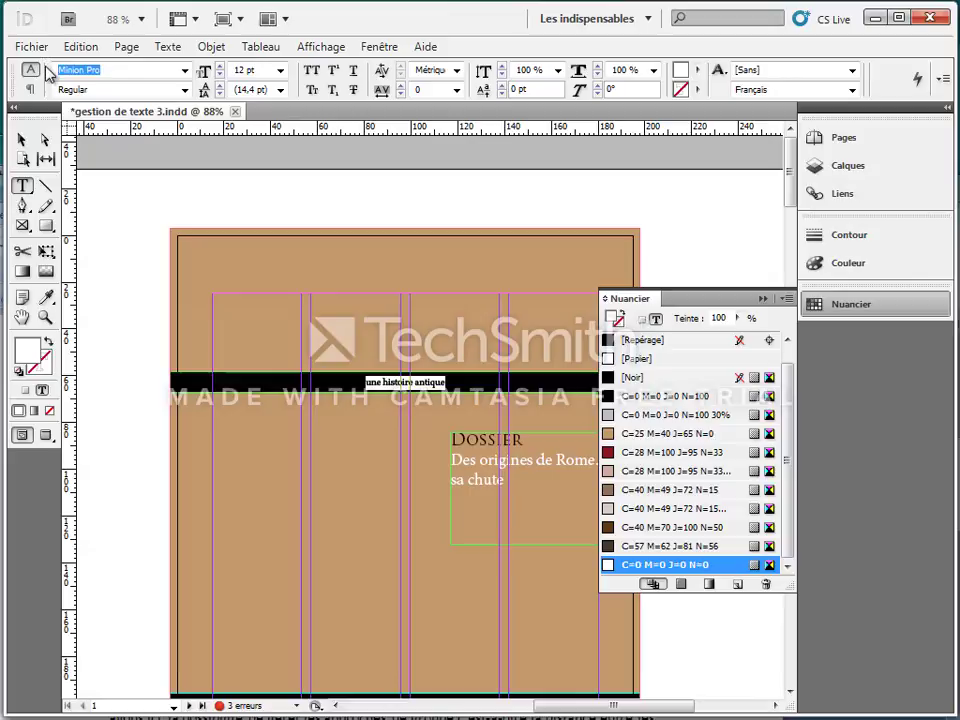
{"action": "type", "text": "Trajan Pro"}
{"action": "key", "text": "Return"}
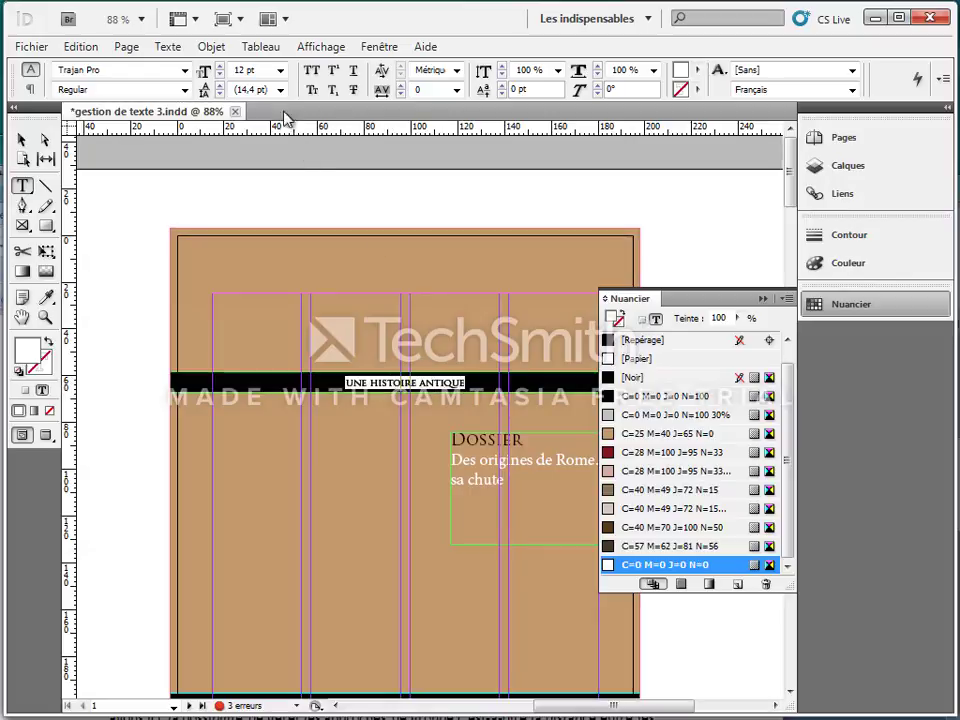
Set the font size of the band text "une histoire antique" to 16 pt.
{"action": "left_click", "coordinate": [281, 70]}
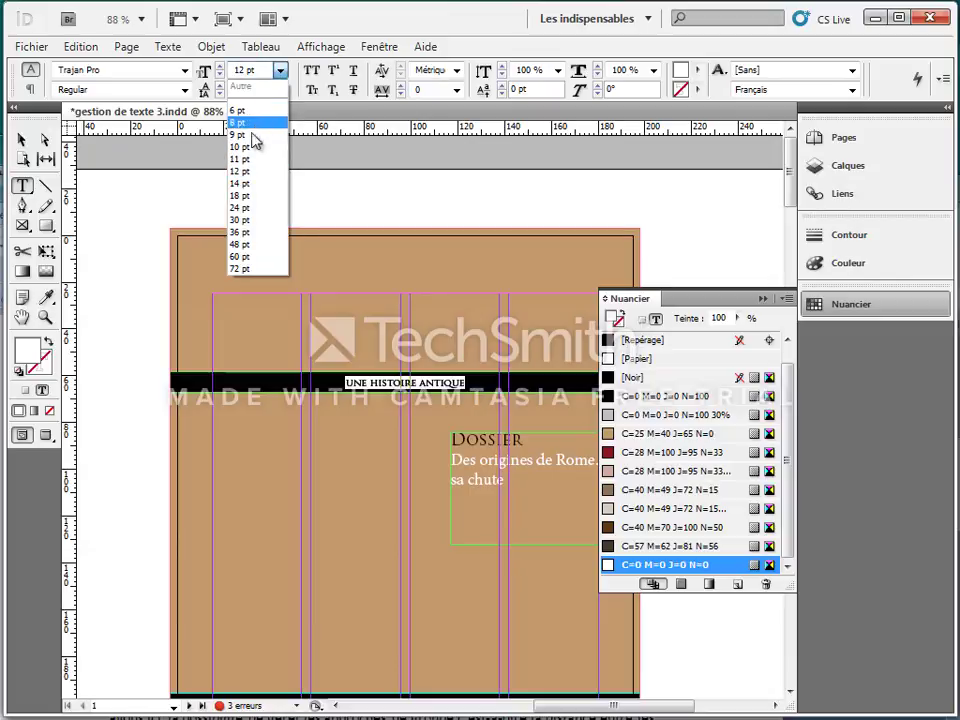
{"action": "left_click", "coordinate": [258, 84]}
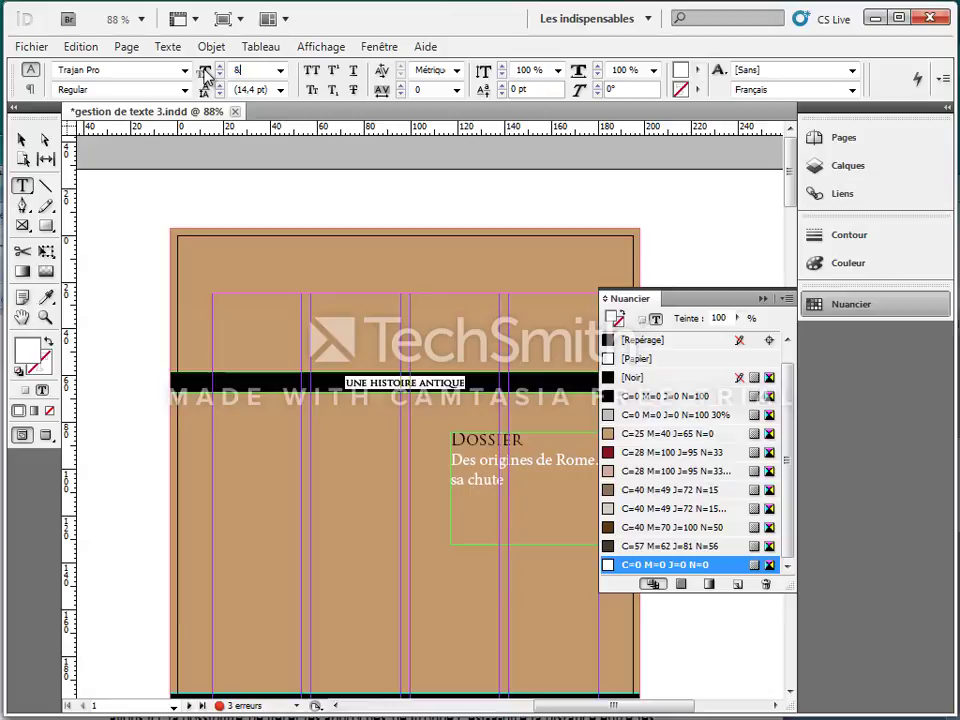
{"action": "key", "text": "Return"}
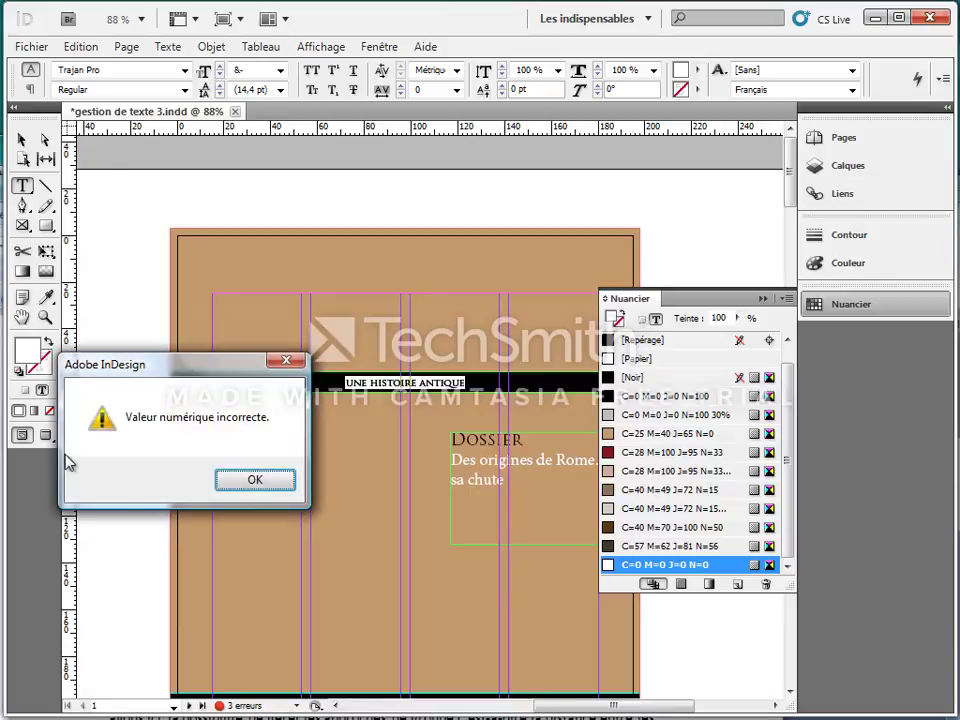
{"action": "left_click", "coordinate": [255, 480]}
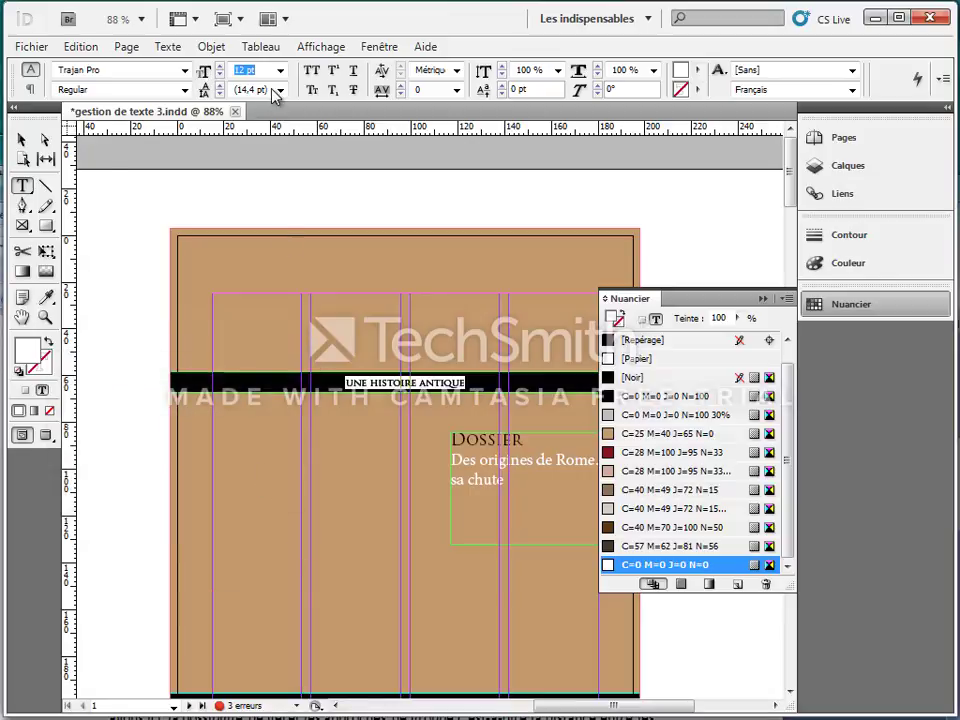
{"action": "type", "text": "16"}
{"action": "key", "text": "Return"}
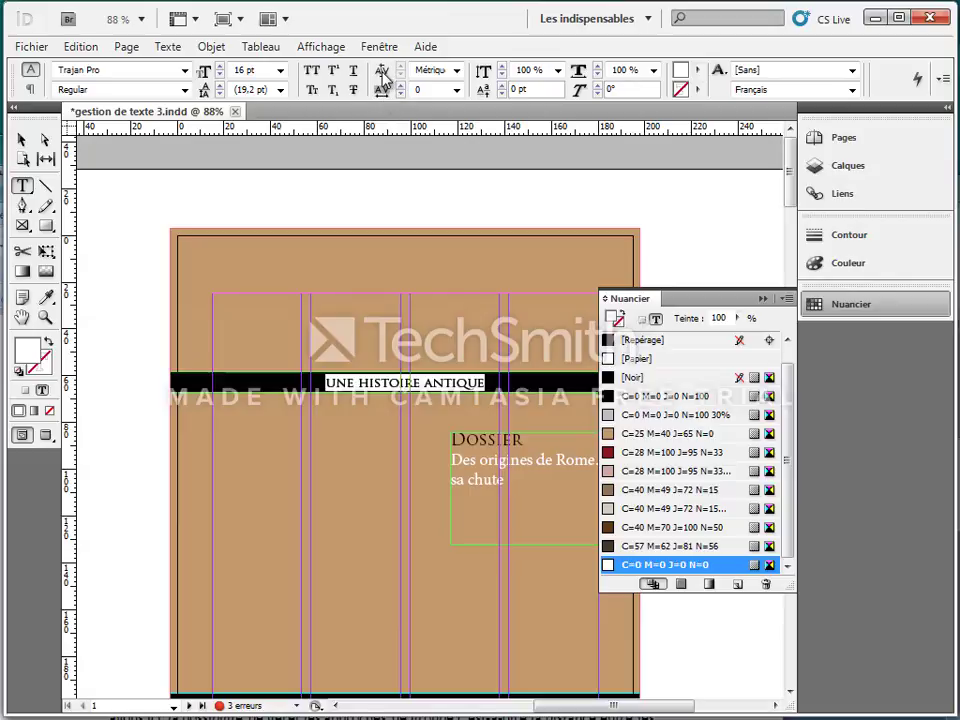
Review the tracking and kerning options for the whole band text, and the kerning values with the cursor inside the word "histoire".
{"action": "left_click", "coordinate": [456, 91]}
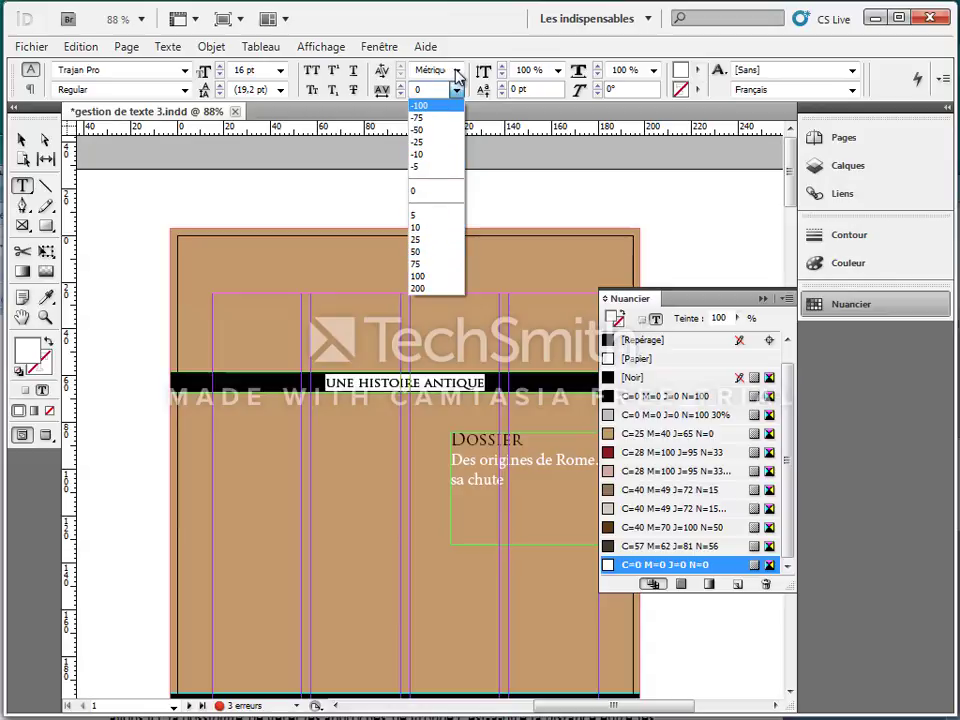
{"action": "left_click", "coordinate": [456, 72]}
{"action": "left_click", "coordinate": [456, 72]}
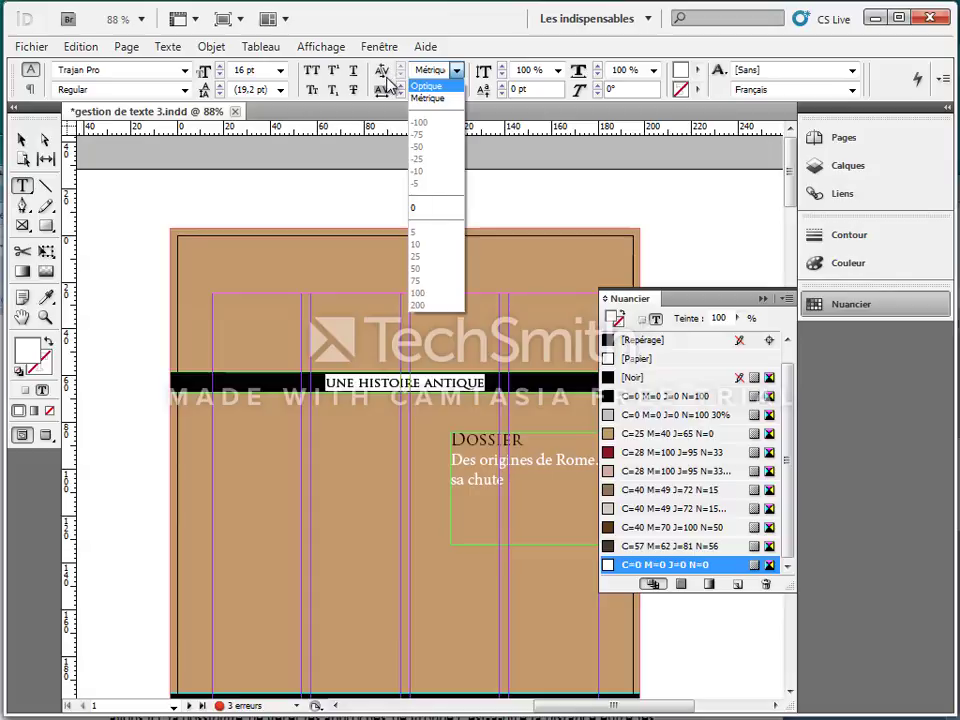
{"action": "left_click", "coordinate": [403, 393]}
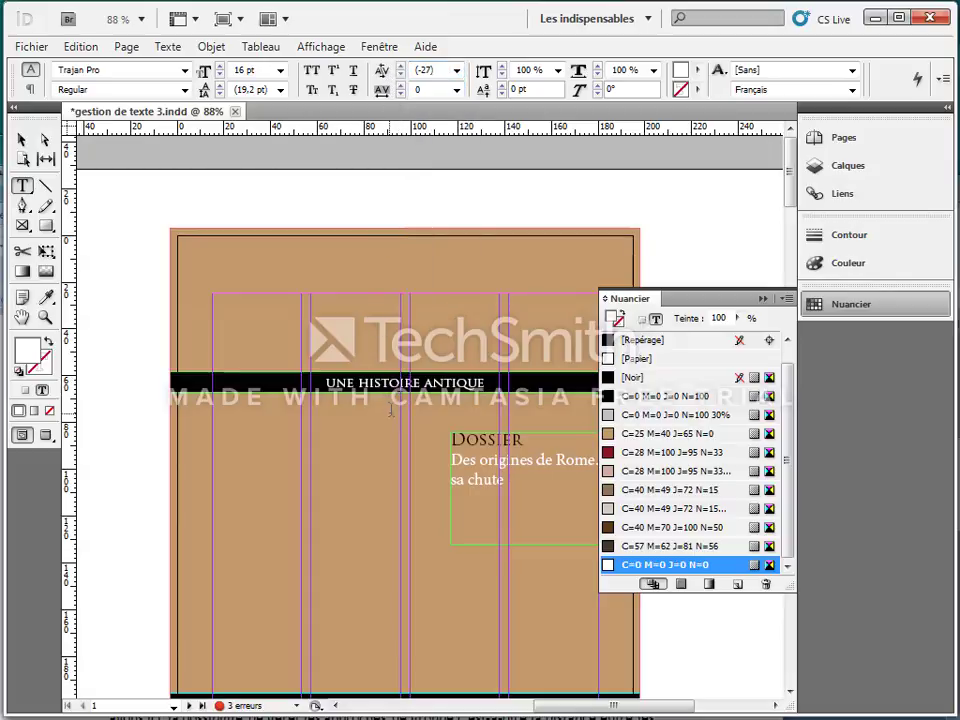
{"action": "left_click", "coordinate": [456, 70]}
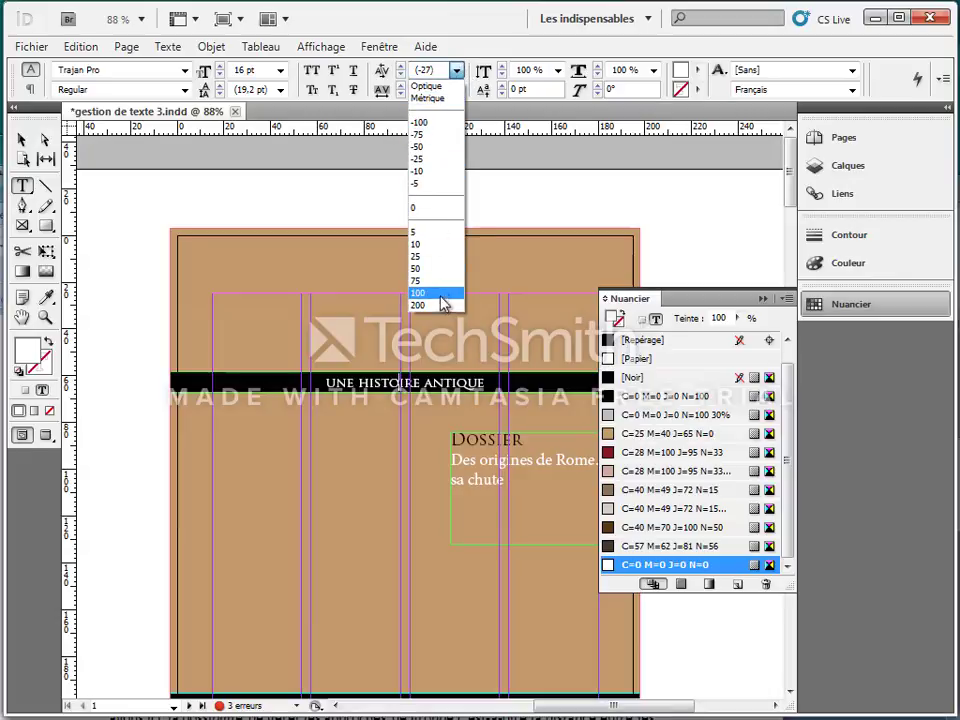
{"action": "left_click", "coordinate": [480, 70]}
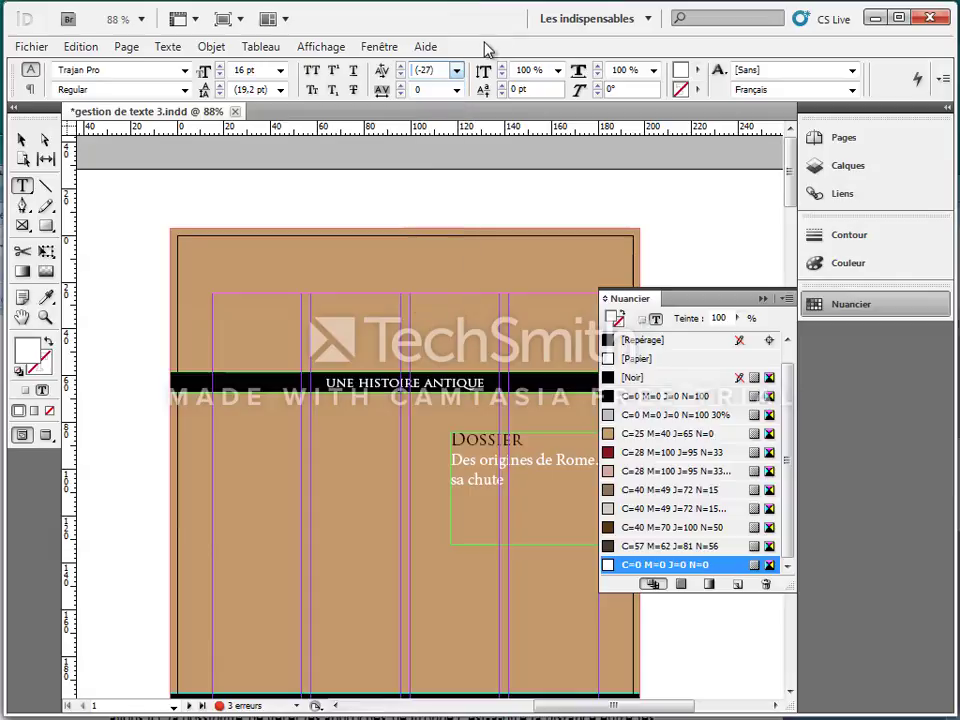
Set the tracking of the whole band text "une histoire antique" to 875.
{"action": "triple_click", "coordinate": [487, 381]}
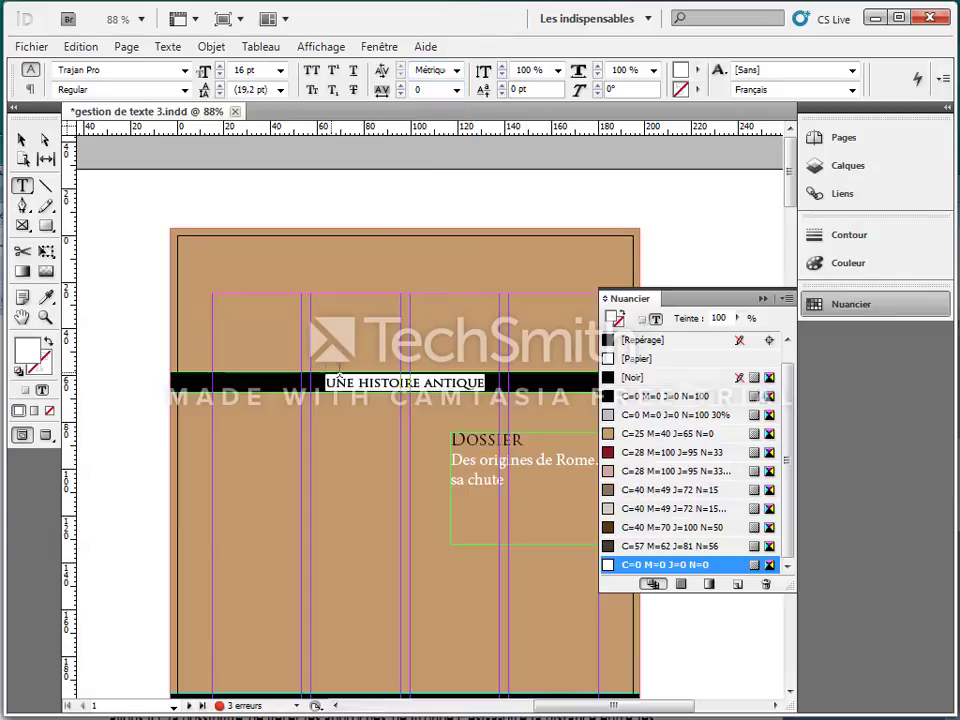
{"action": "left_click", "coordinate": [456, 91]}
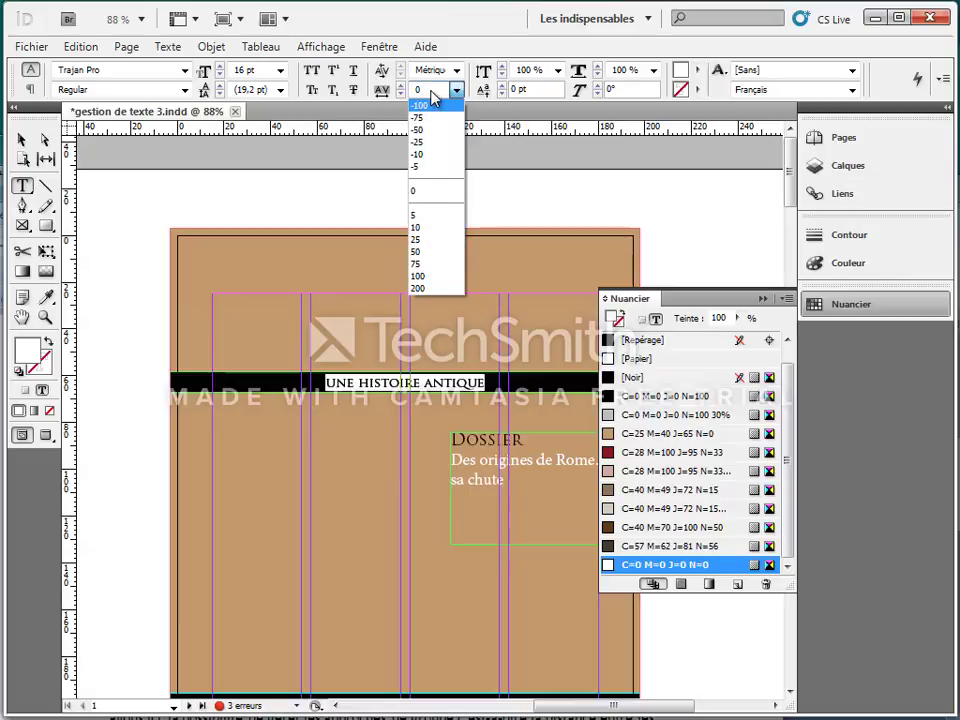
{"action": "left_click", "coordinate": [431, 91]}
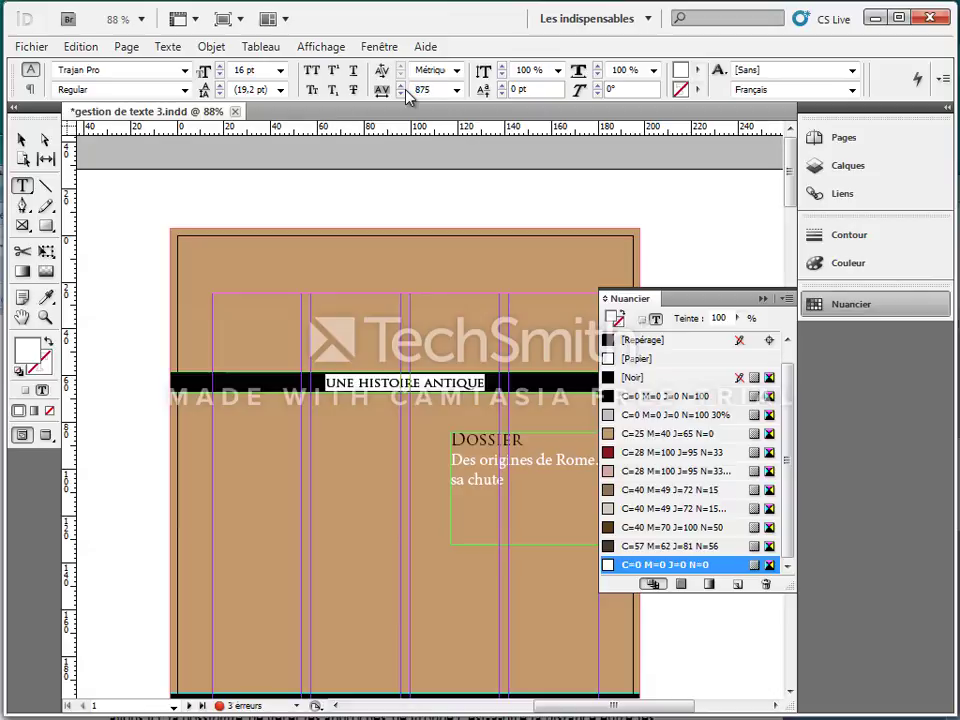
{"action": "key", "text": "Return"}
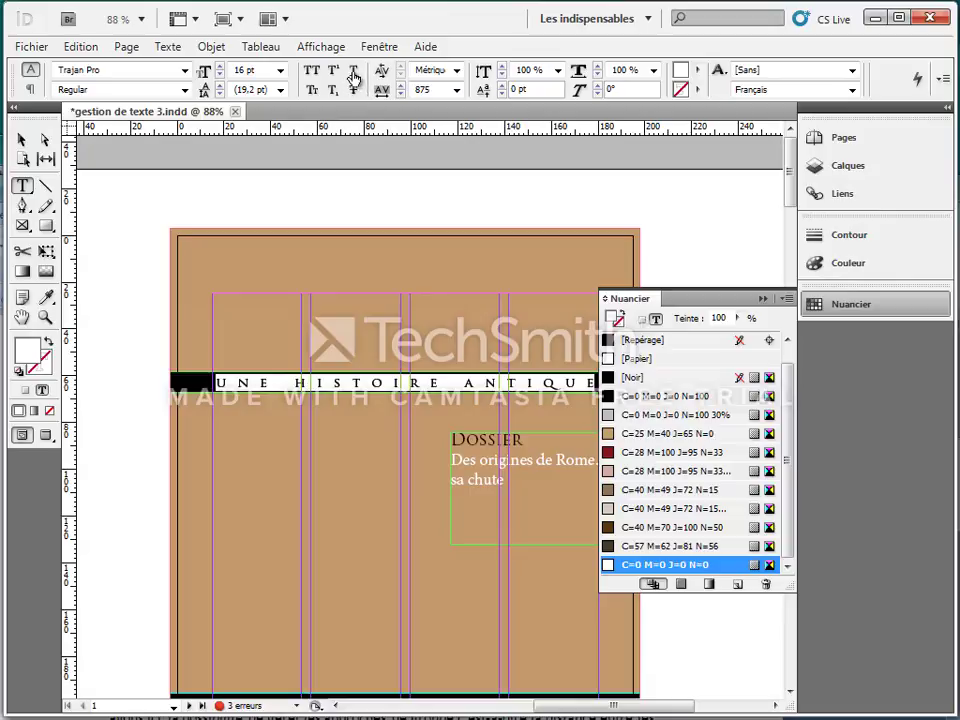
{"action": "left_click", "coordinate": [943, 78]}
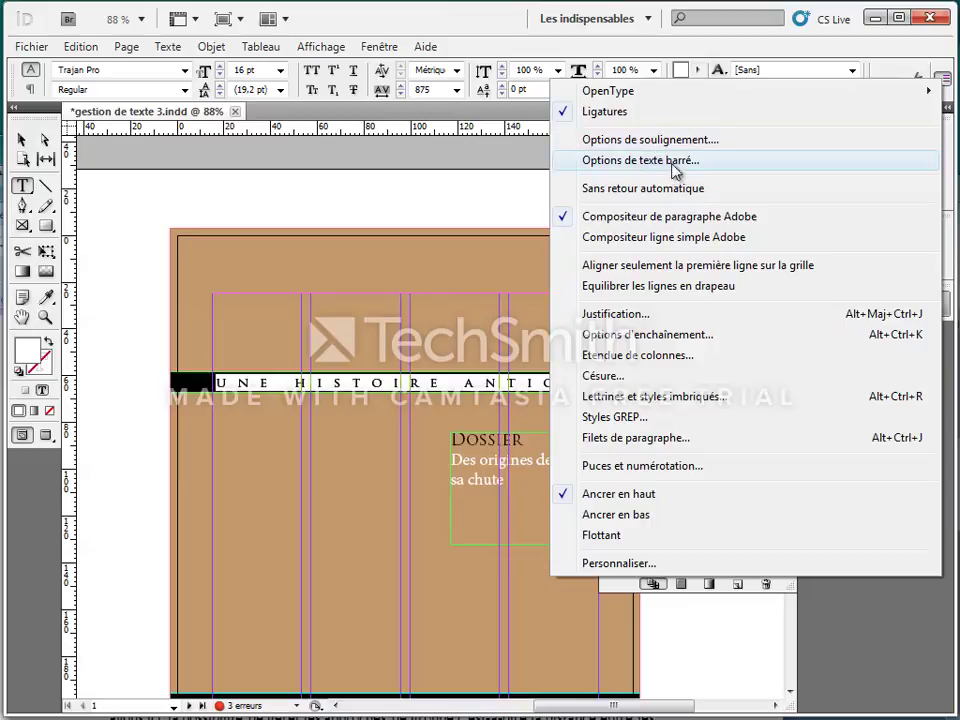
{"action": "key", "text": "Escape"}
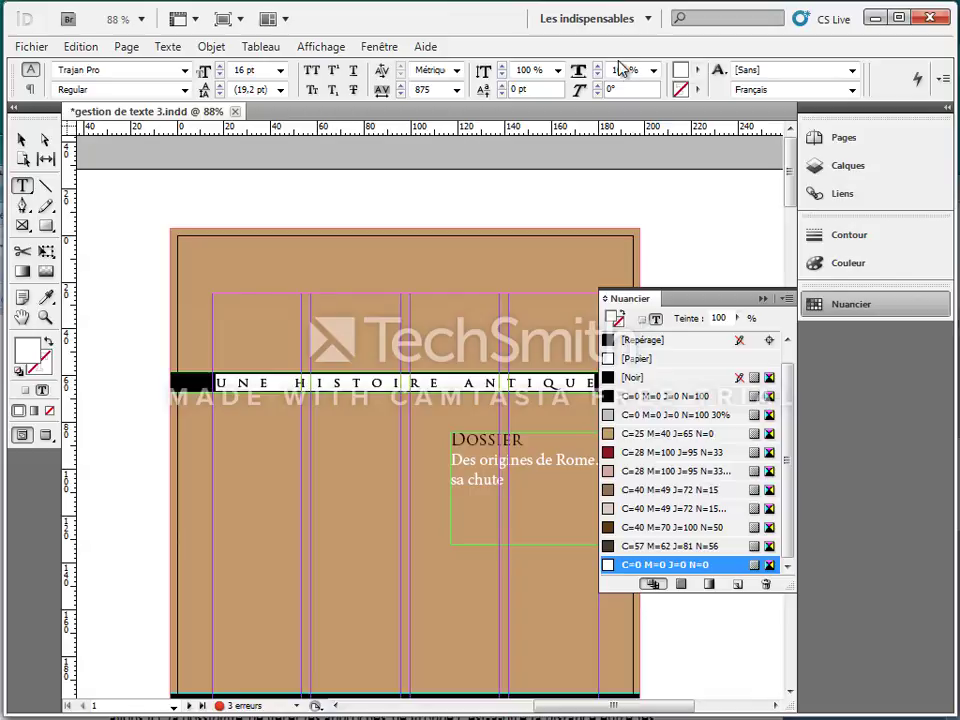
Try a vertical scale of 50 % on the band text and restore it to 100 %.
{"action": "left_click", "coordinate": [558, 72]}
{"action": "left_click", "coordinate": [559, 74]}
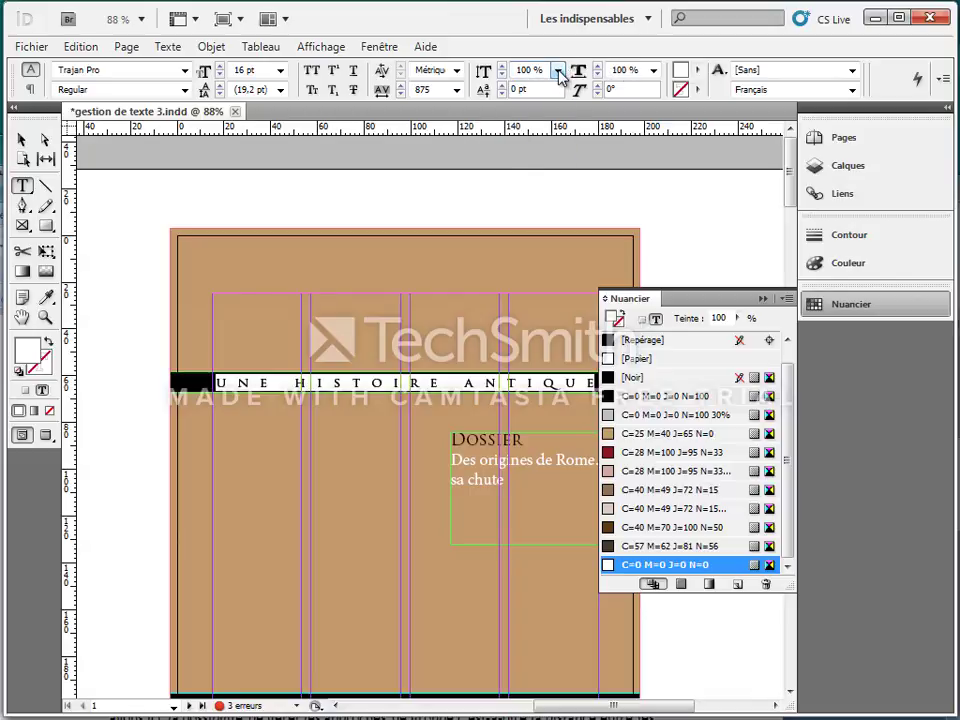
{"action": "left_click", "coordinate": [558, 72]}
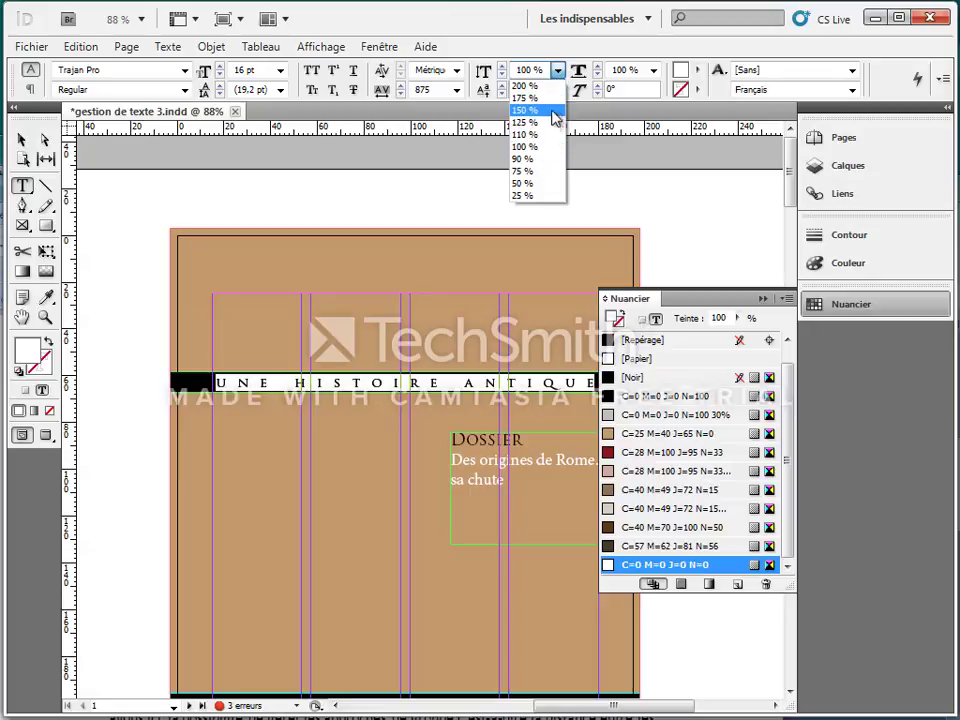
{"action": "left_click", "coordinate": [543, 185]}
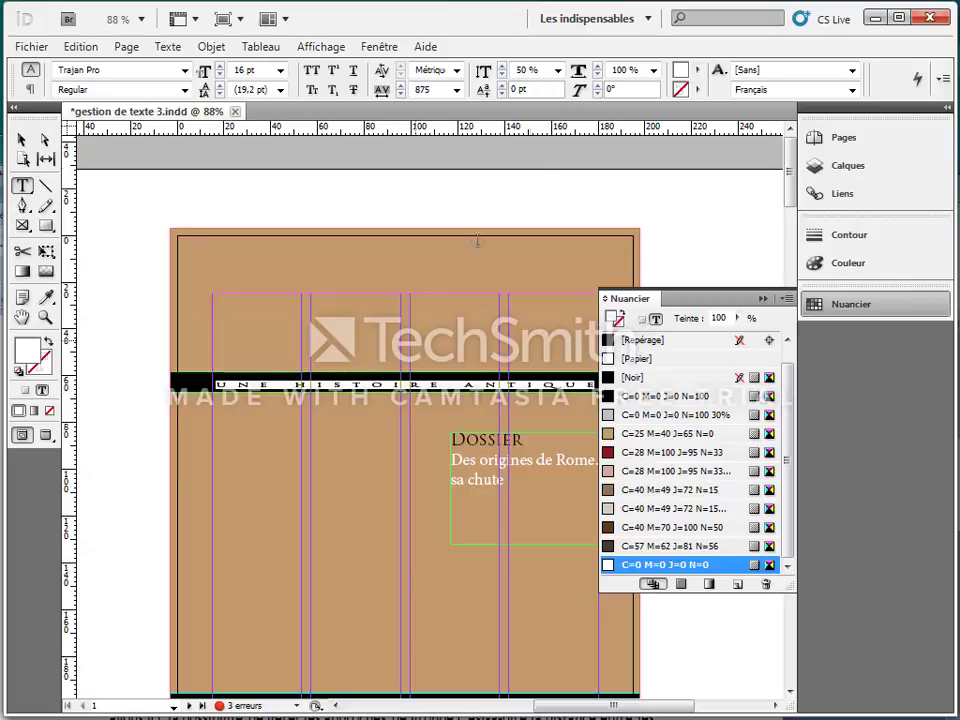
{"action": "left_click", "coordinate": [558, 70]}
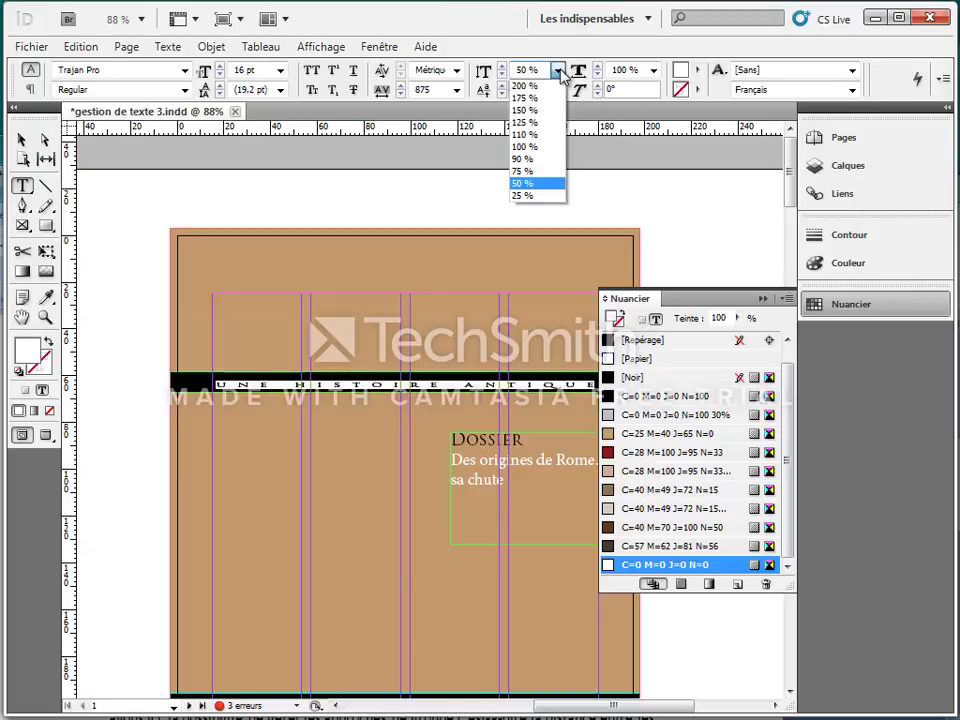
{"action": "left_click", "coordinate": [530, 147]}
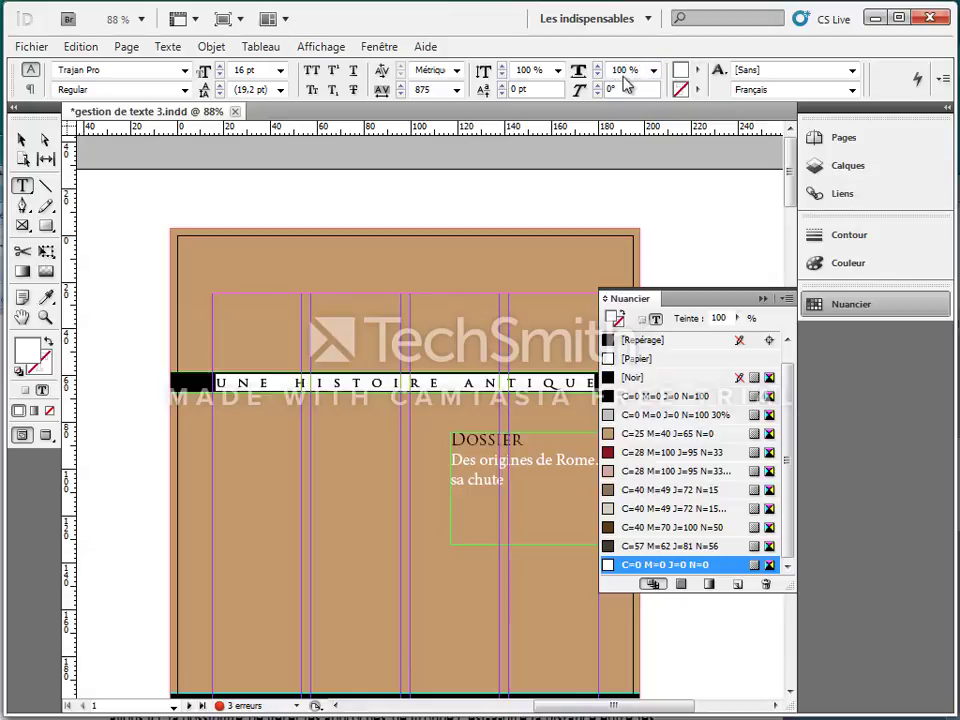
Try a horizontal scale of 50 % on the band text and restore it to 100 %.
{"action": "left_click", "coordinate": [655, 70]}
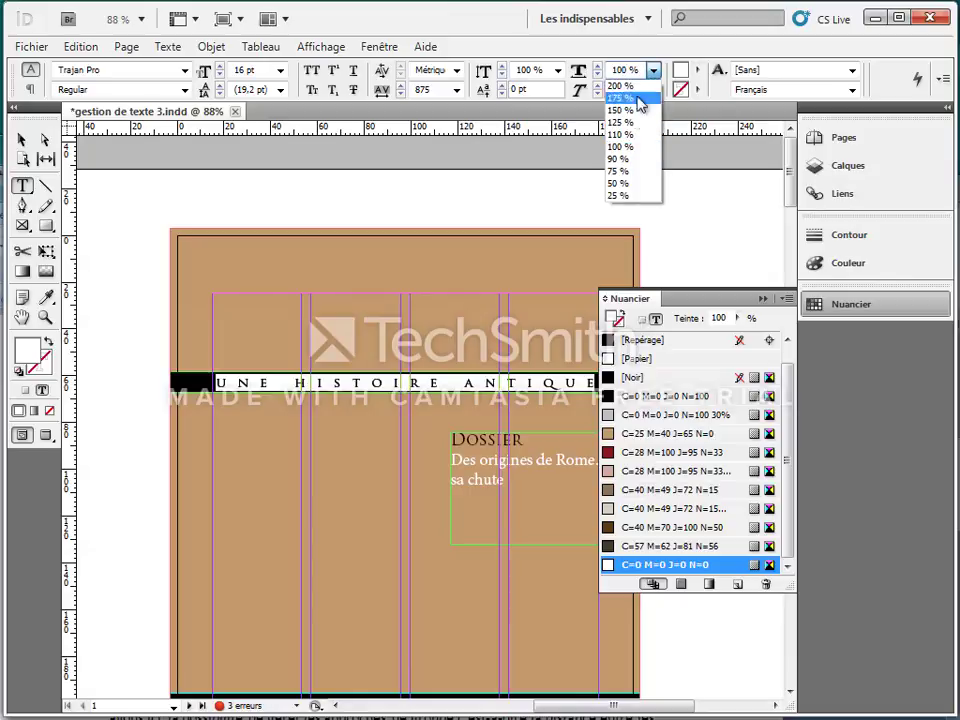
{"action": "left_click", "coordinate": [622, 184]}
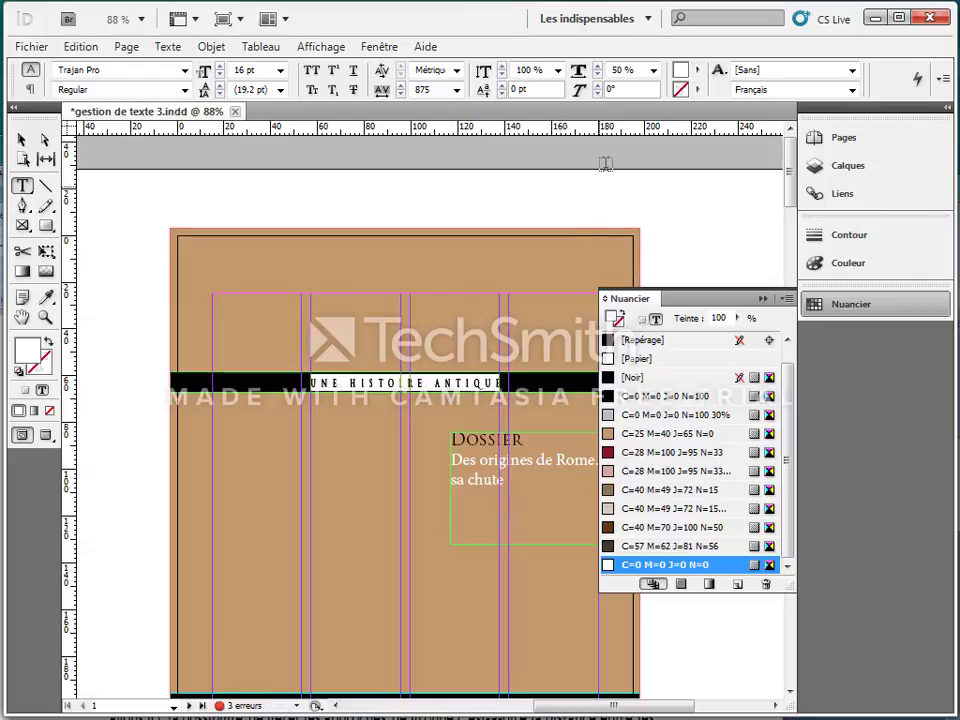
{"action": "left_click", "coordinate": [653, 70]}
{"action": "left_click", "coordinate": [632, 148]}
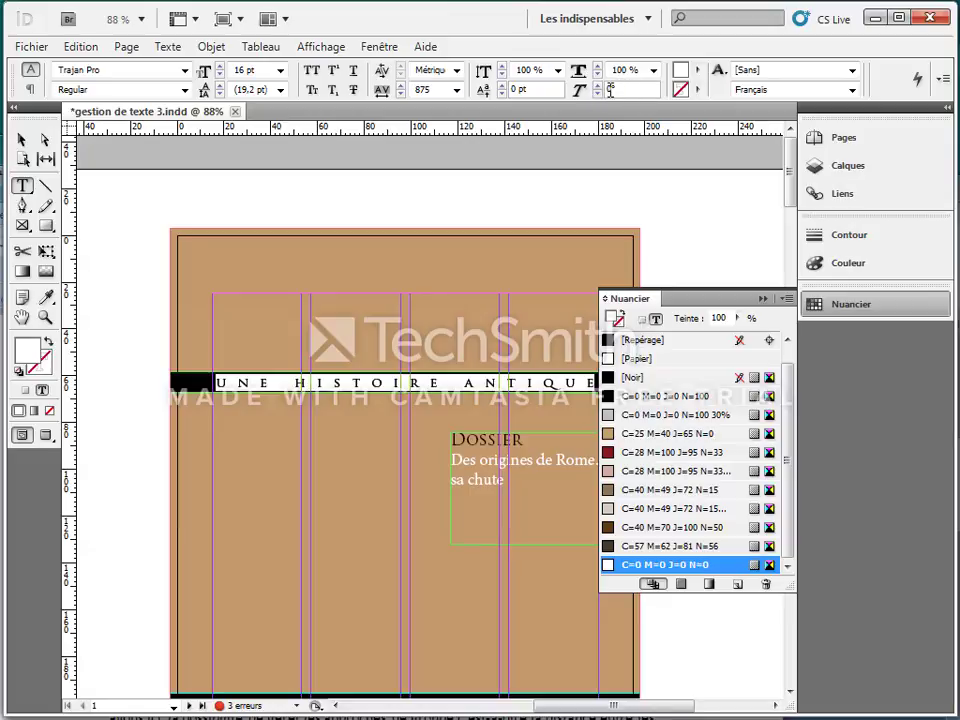
Try slanting the band text by 45° and reset its skew angle to 0°.
{"action": "left_click", "coordinate": [621, 89]}
{"action": "type", "text": "45"}
{"action": "key", "text": "Return"}
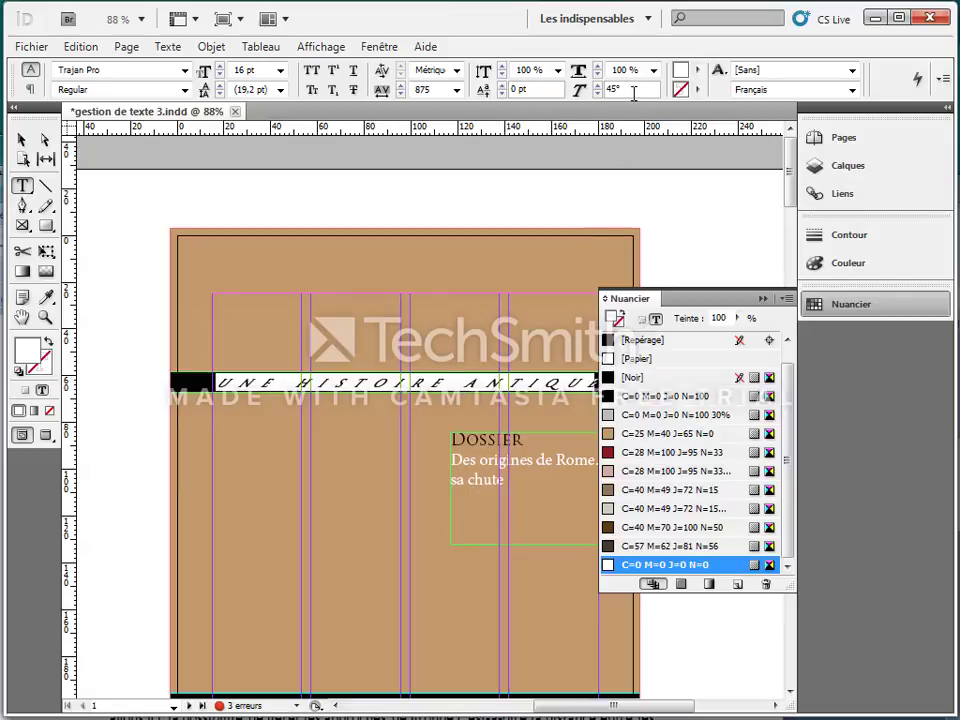
{"action": "left_click", "coordinate": [567, 90]}
{"action": "type", "text": "0"}
{"action": "key", "text": "Return"}
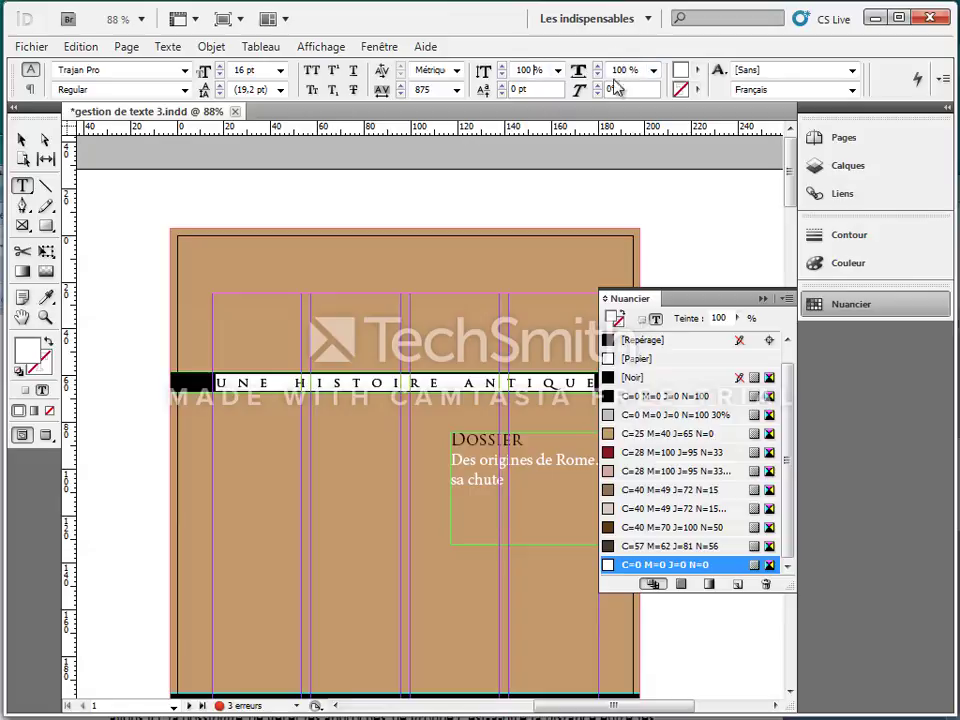
{"action": "left_click_drag", "start_coordinate": [641, 70], "coordinate": [628, 70]}
Lower the baseline shift of the band text to -1 pt and return it to 0 pt.
{"action": "left_click", "coordinate": [502, 94]}
{"action": "left_click", "coordinate": [502, 94]}
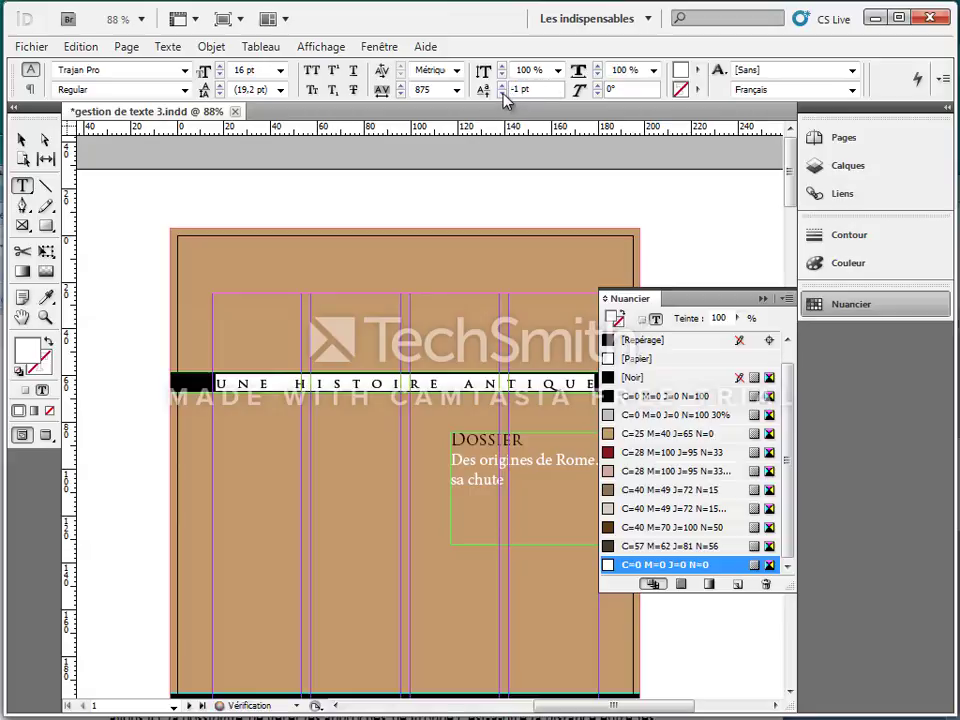
{"action": "left_click", "coordinate": [503, 85]}
{"action": "left_click", "coordinate": [503, 85]}
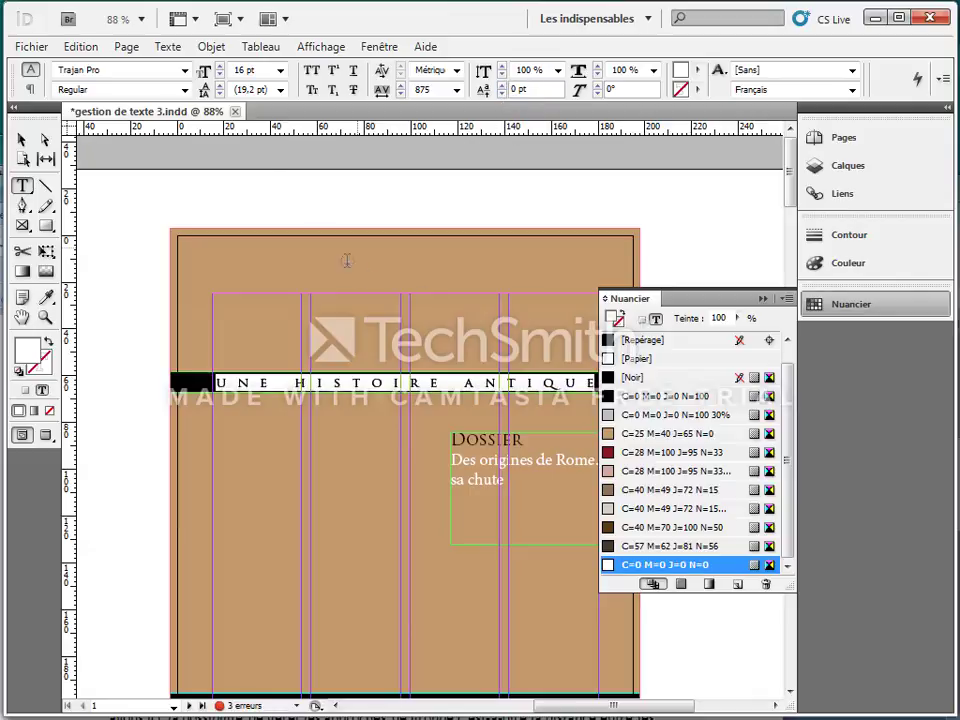
Try a leading of 20 pt on the band text and reset the leading to Automatique.
{"action": "left_click", "coordinate": [219, 96]}
{"action": "left_click", "coordinate": [219, 87]}
{"action": "left_click", "coordinate": [280, 91]}
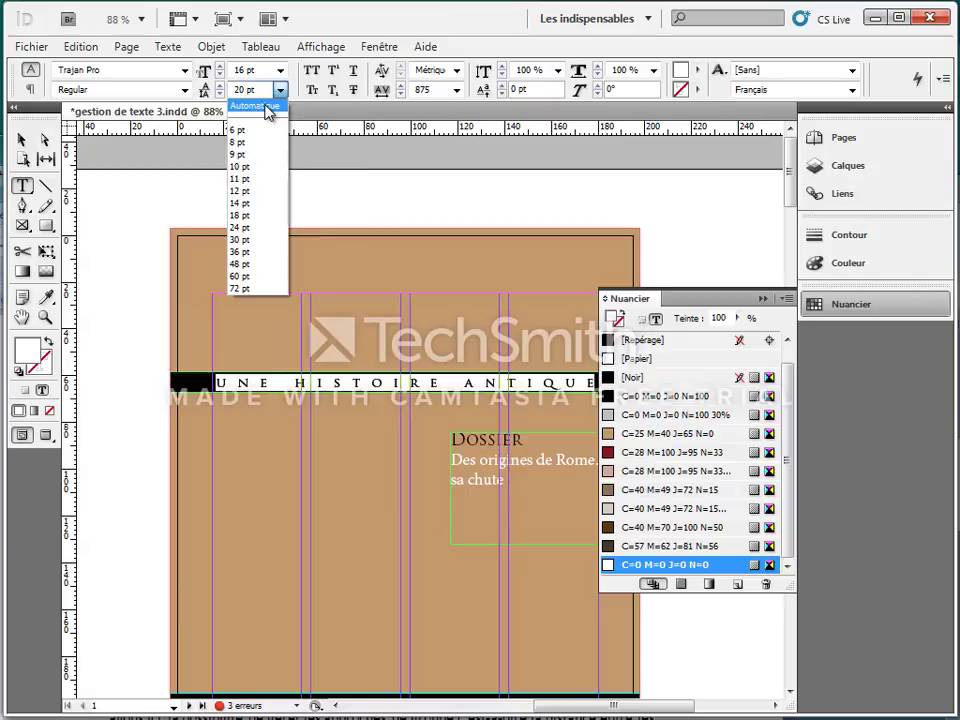
{"action": "left_click", "coordinate": [267, 107]}
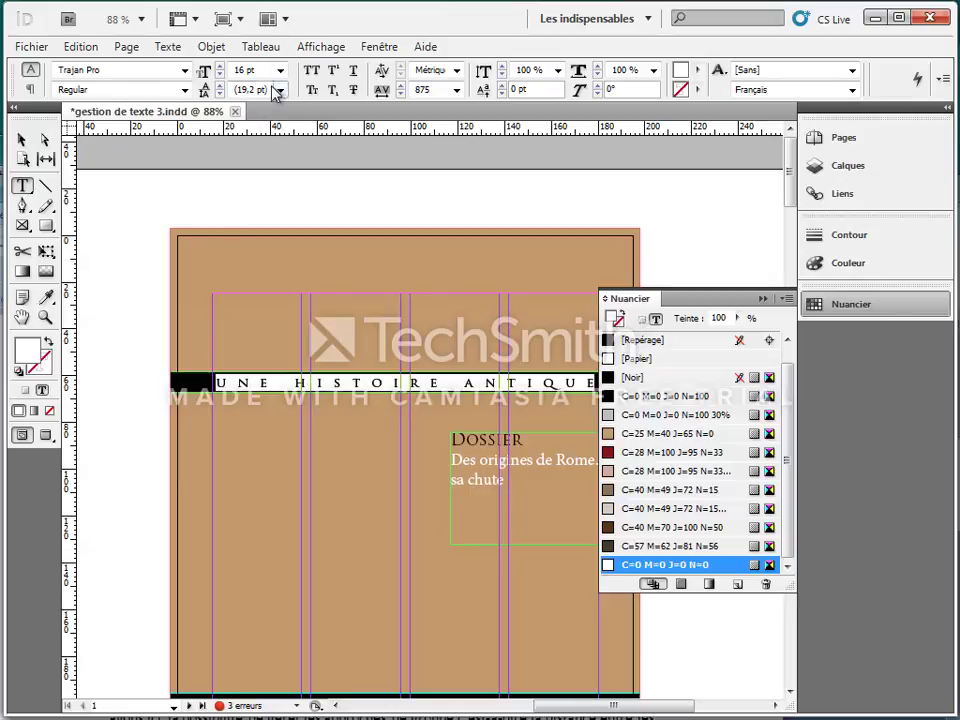